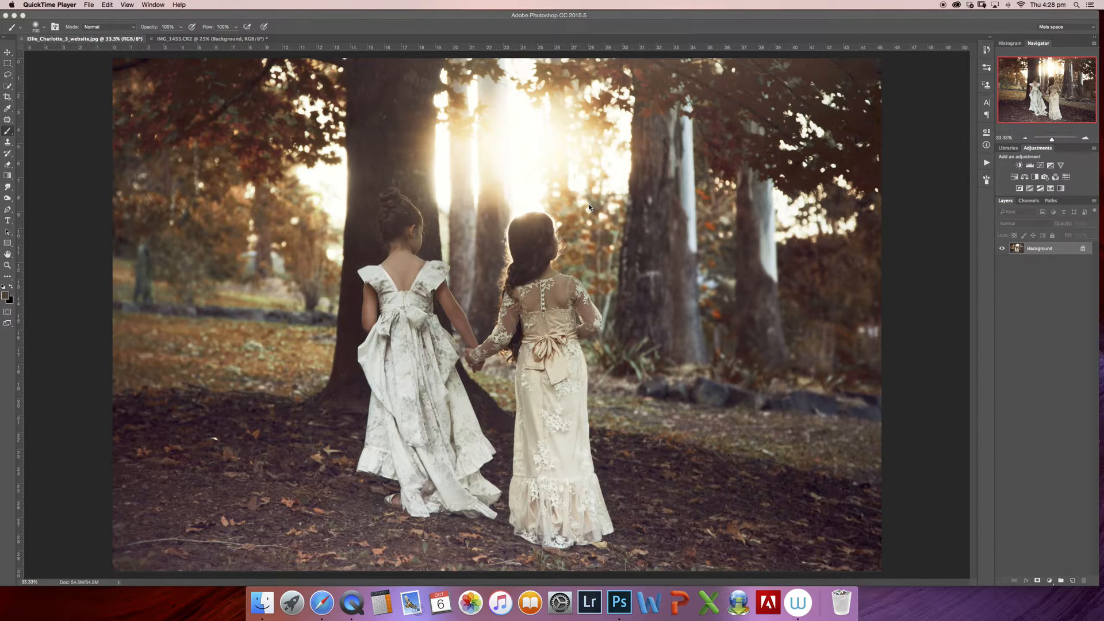
Switch to the IMG_1455.CR2 forest photo and duplicate its Background layer as Background copy
click(213, 39)
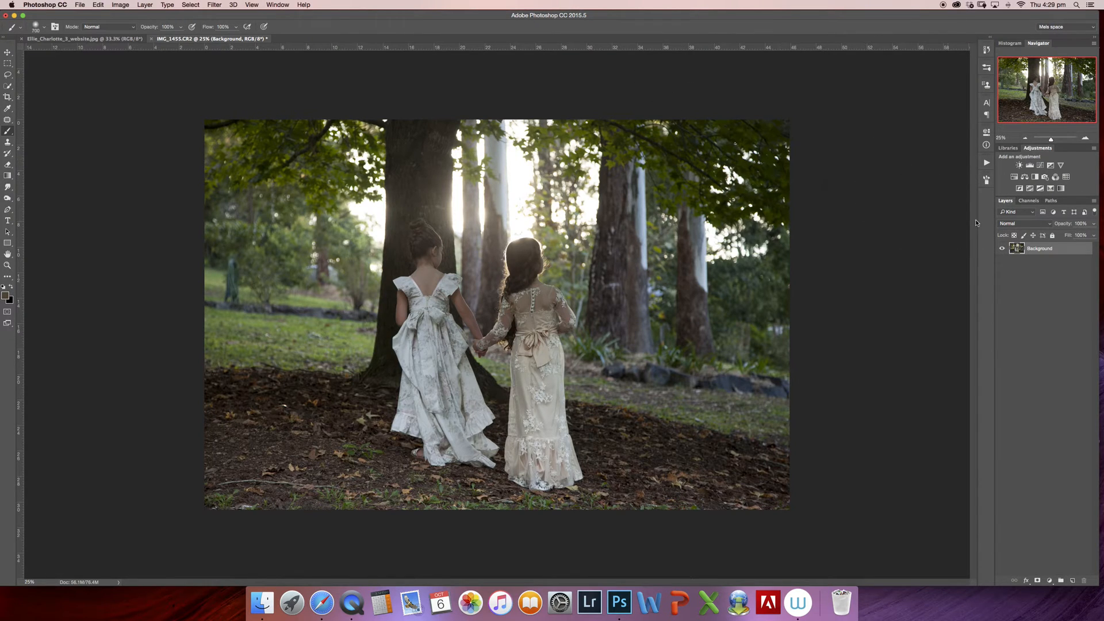
right_click(1031, 251)
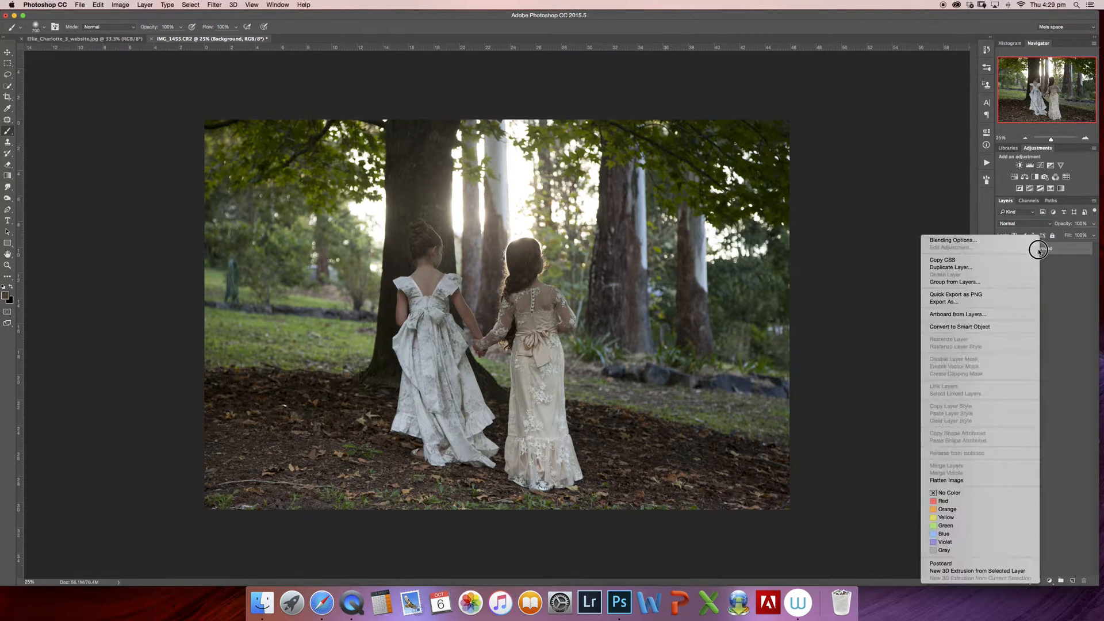
click(948, 265)
key(Return)
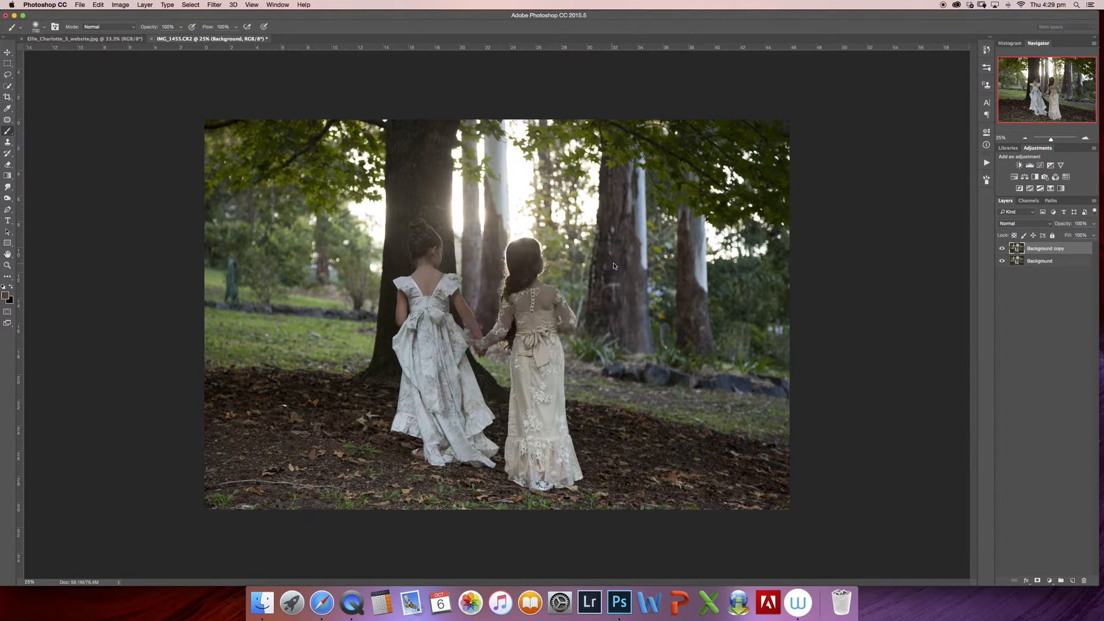
Replace Color on the sampled canopy greens with raised Fuzziness and Hue about -43 for reddish-brown leaves
click(120, 4)
mouse_move(138, 29)
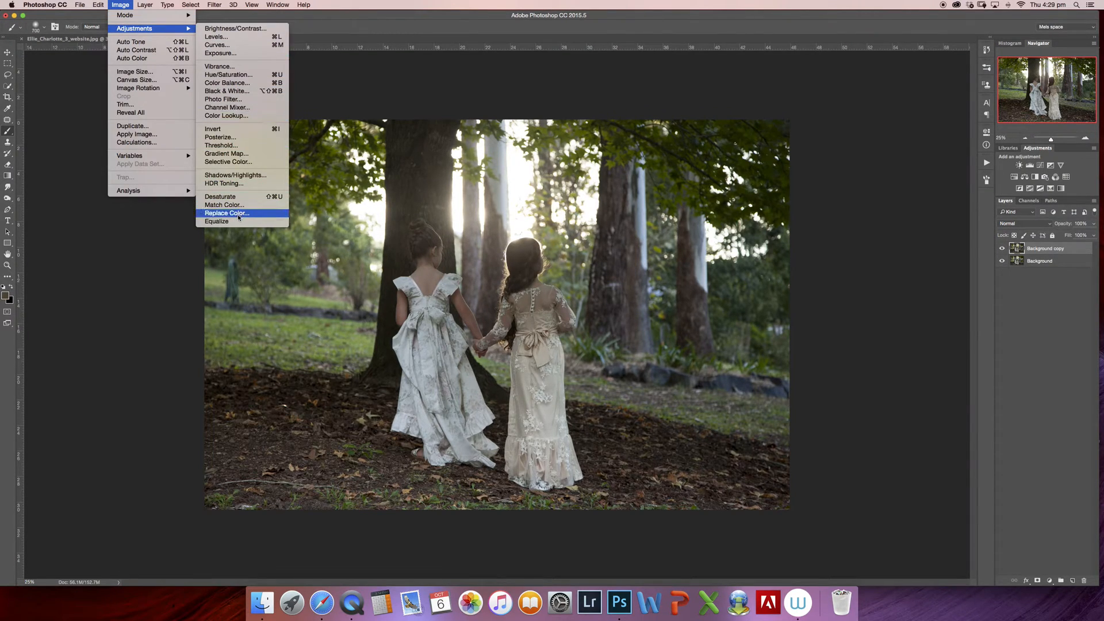
click(226, 212)
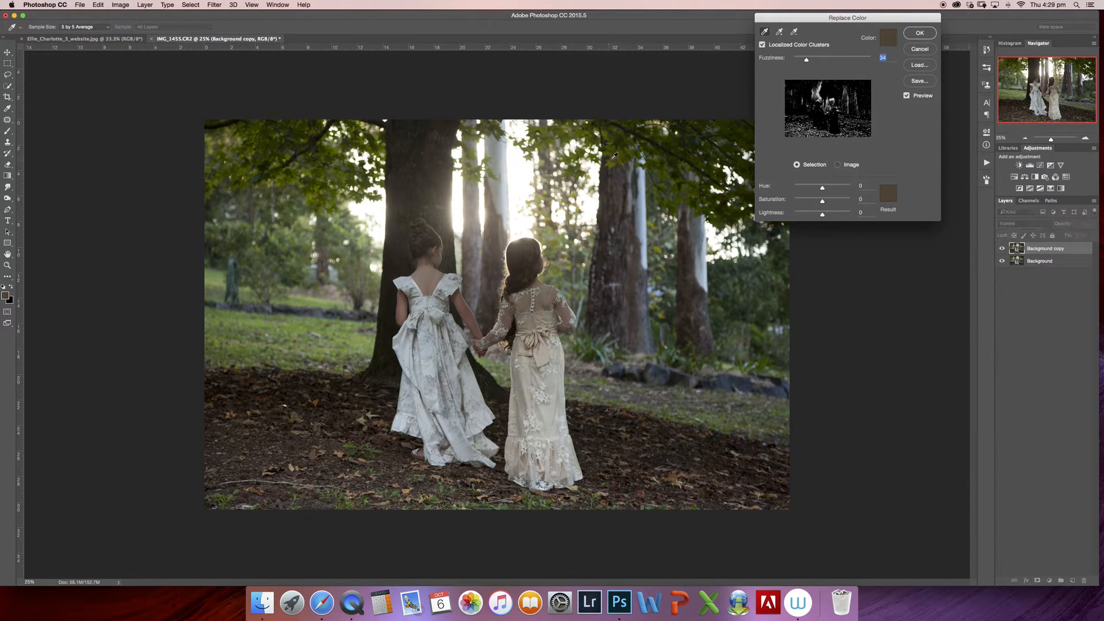
click(611, 136)
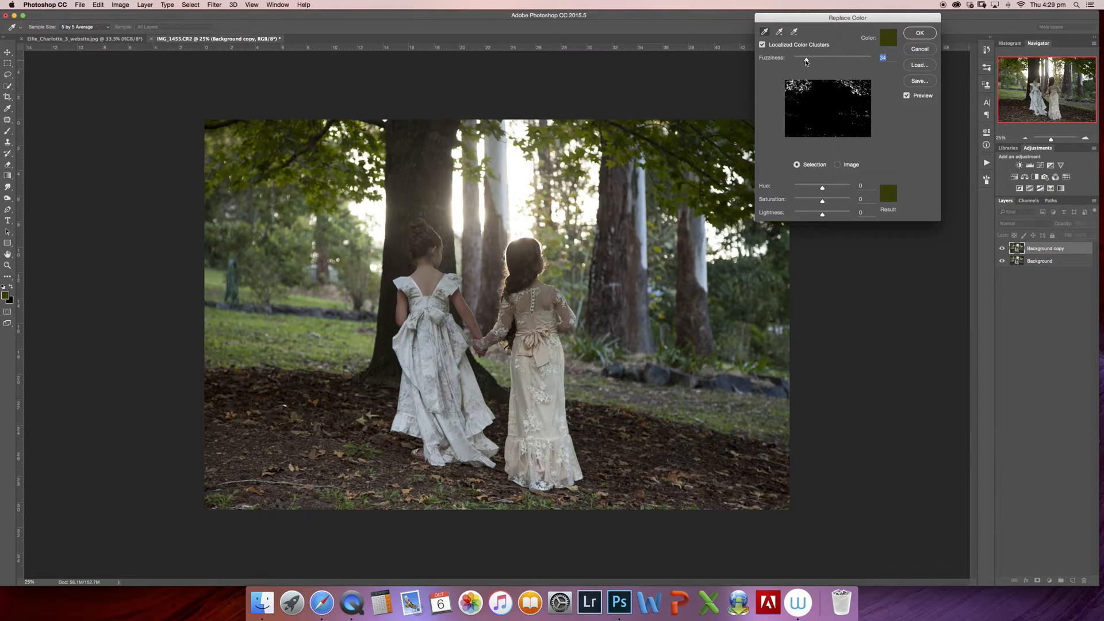
mouse_move(806, 59)
mouse_down()
mouse_move(854, 59)
mouse_move(810, 62)
mouse_up()
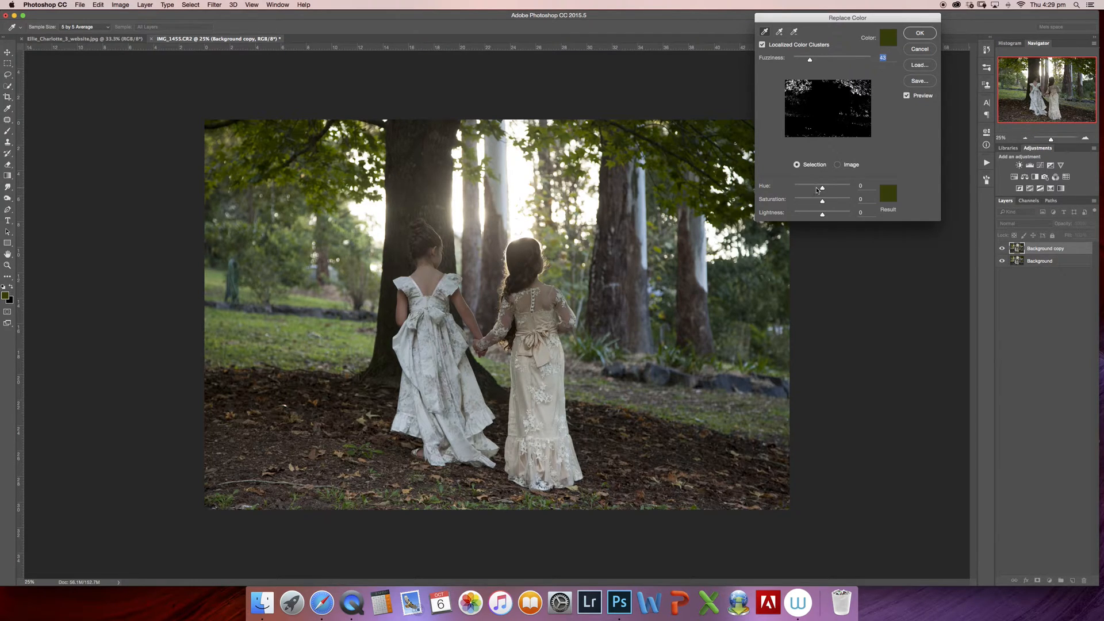
drag(822, 188, 813, 189)
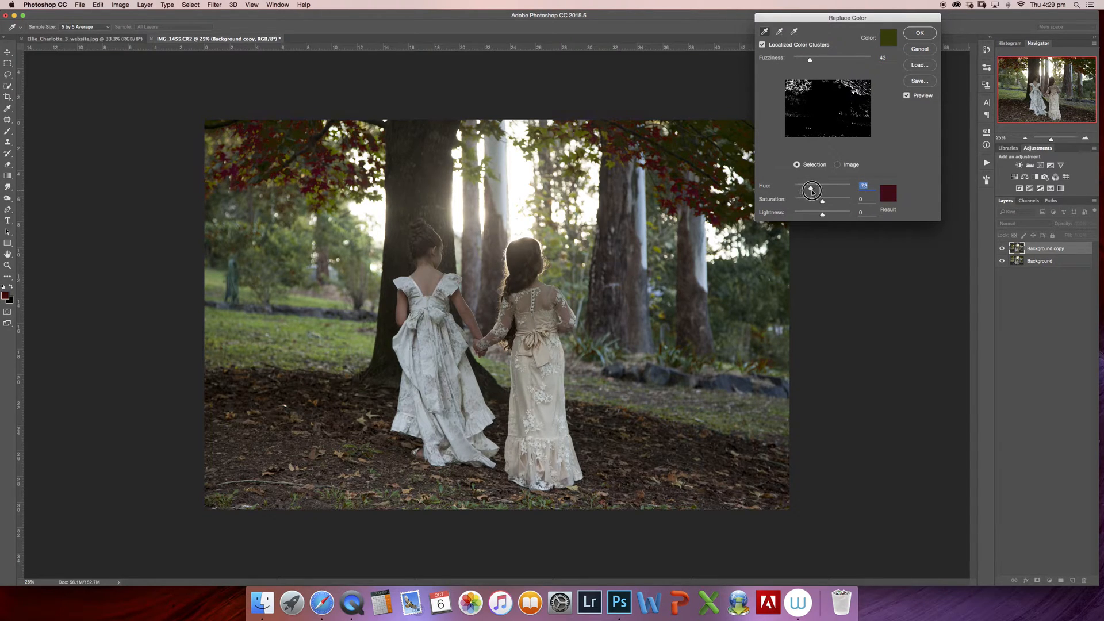
drag(814, 189, 816, 189)
click(920, 33)
key(b)
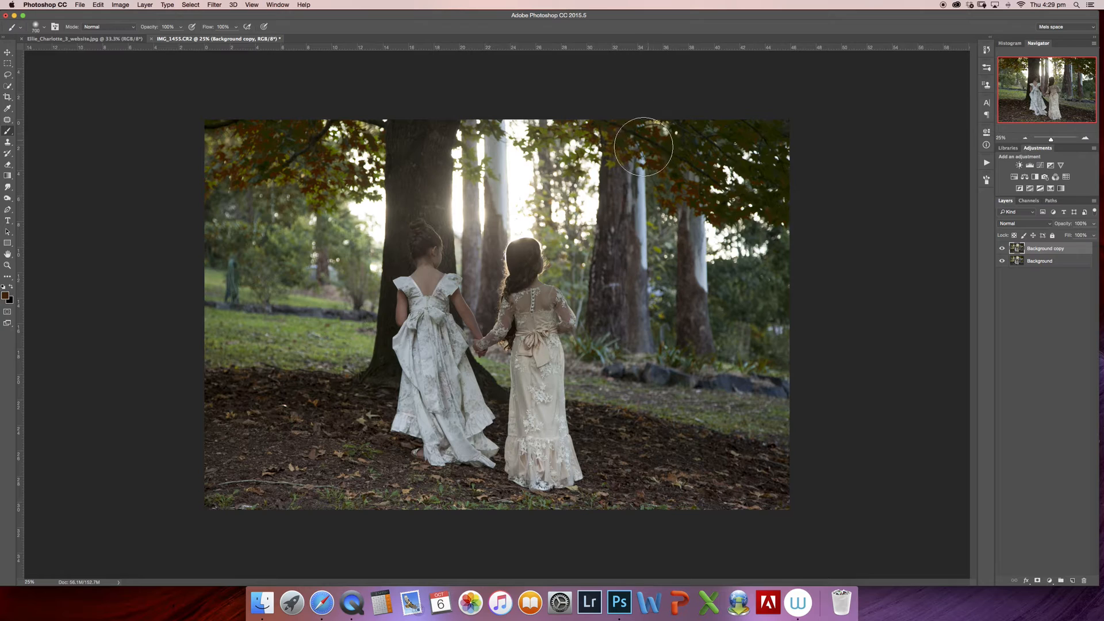
Replace Color on the greens with Fuzziness 65 and Hue -51 toward red-orange
click(119, 4)
mouse_move(135, 29)
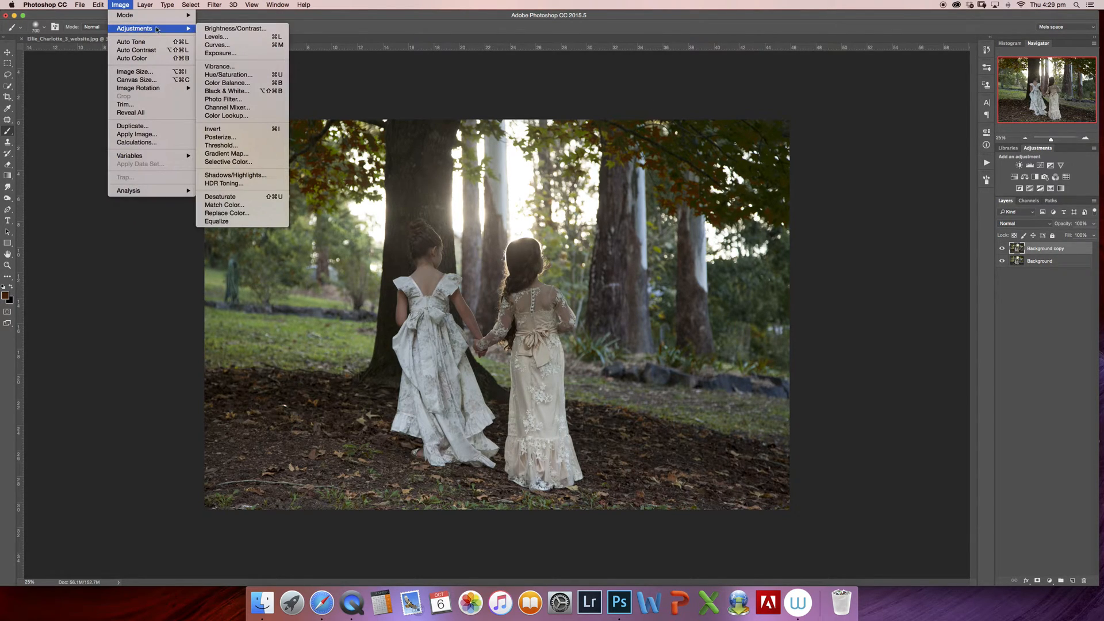
click(236, 213)
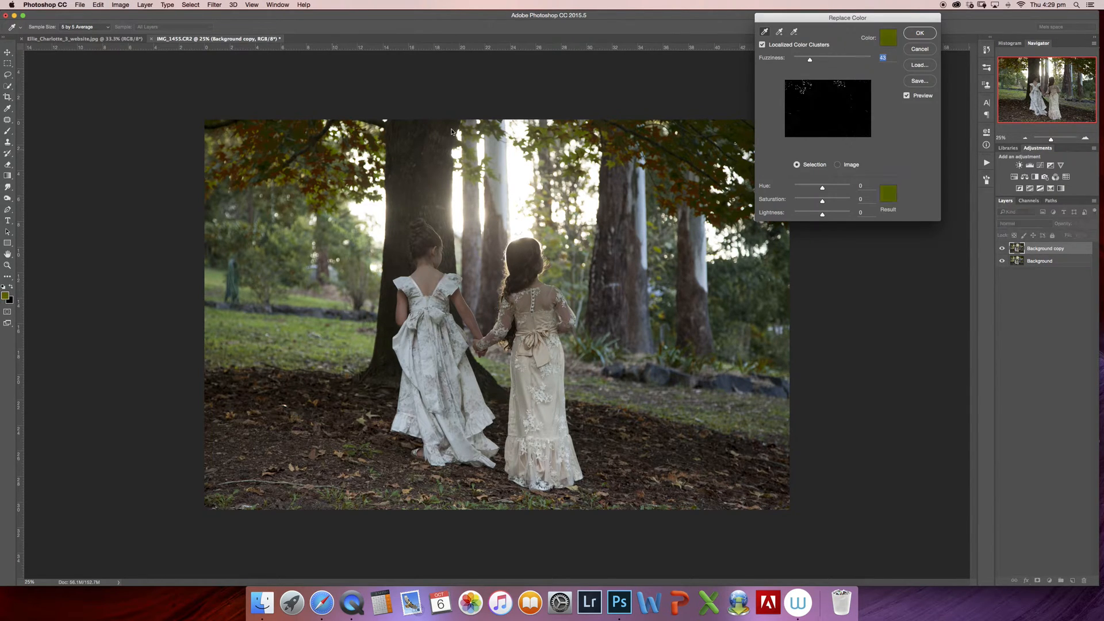
drag(810, 59, 818, 58)
drag(822, 189, 814, 189)
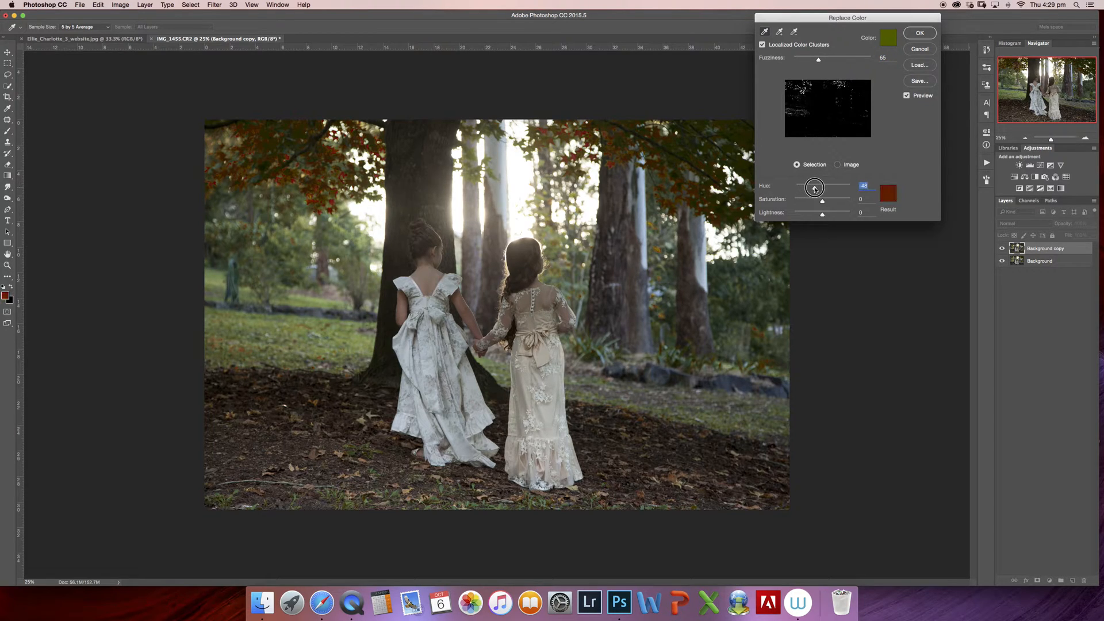
click(920, 32)
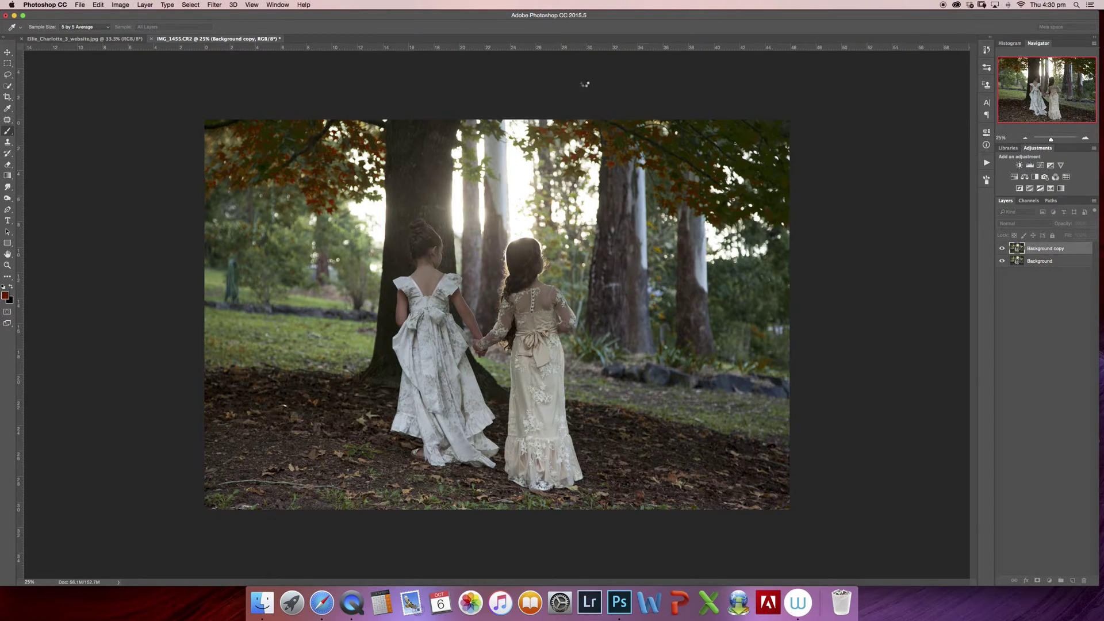
Replace Color on a sampled dark green with Fuzziness 29, Hue -62 and slight Saturation toward brown
click(119, 7)
mouse_move(135, 28)
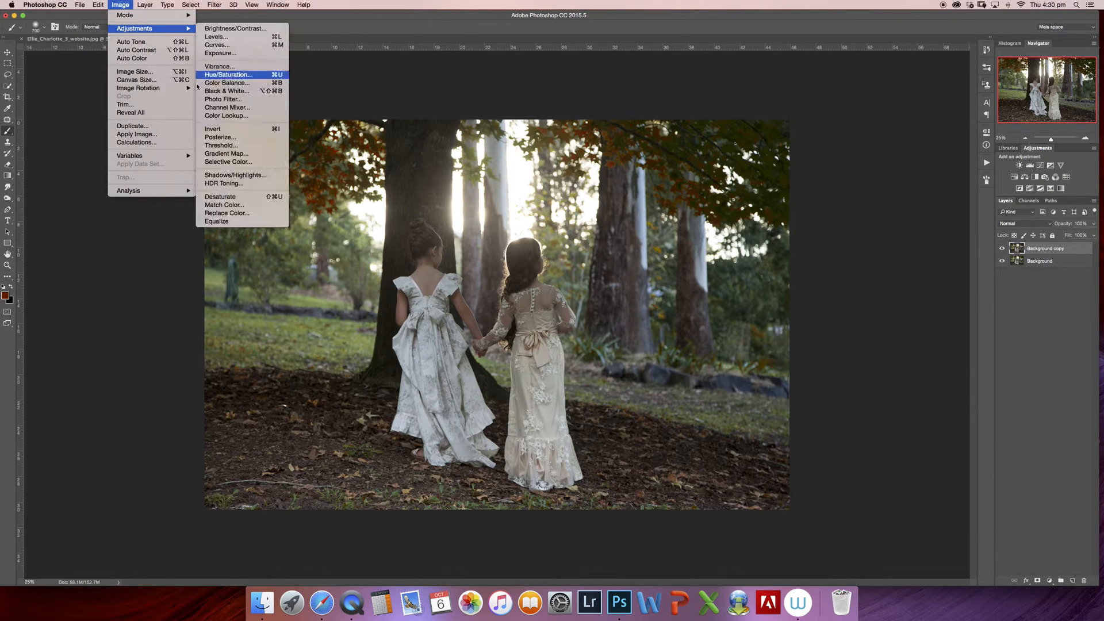
click(259, 207)
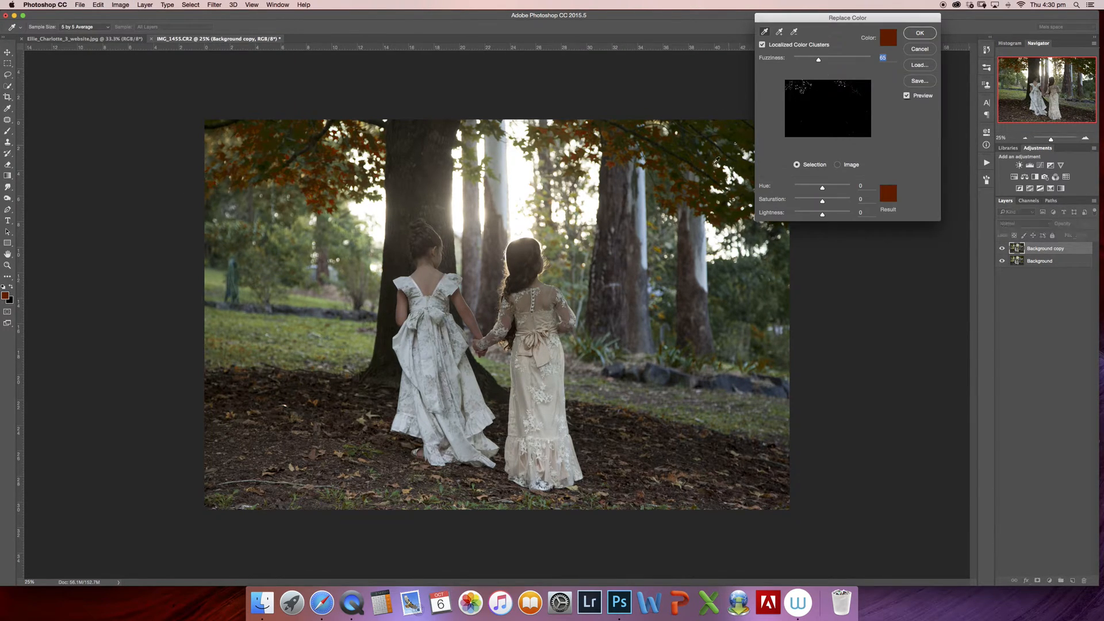
click(724, 141)
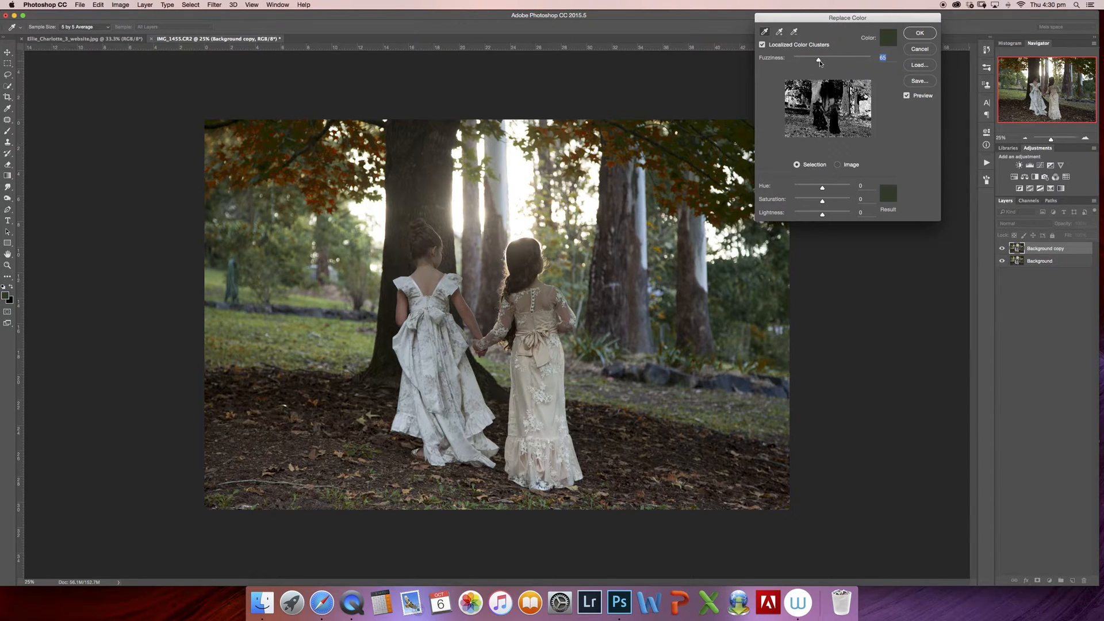
drag(819, 60, 803, 60)
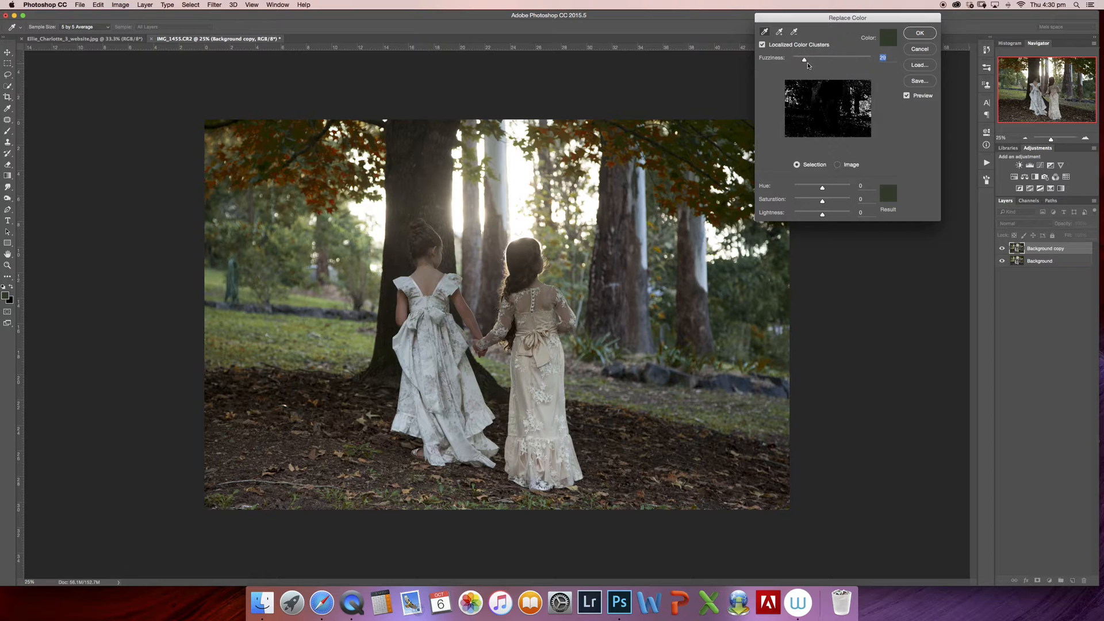
drag(823, 186, 807, 188)
drag(807, 188, 823, 202)
click(914, 34)
Replace Color on a sampled dark foliage green, shifting its hue toward brown
click(120, 6)
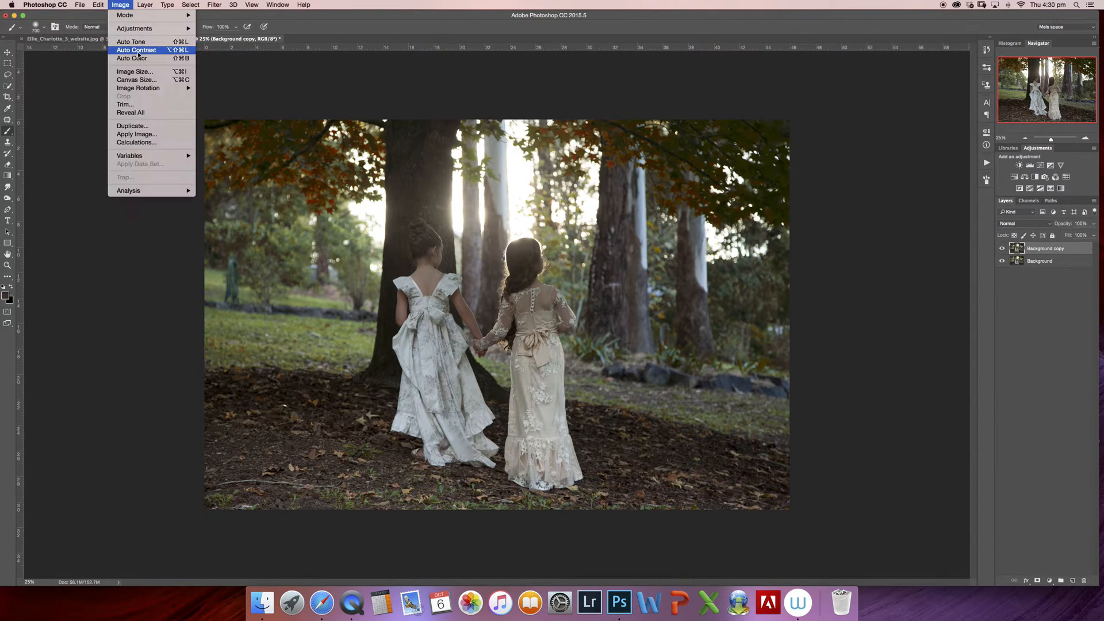
click(227, 213)
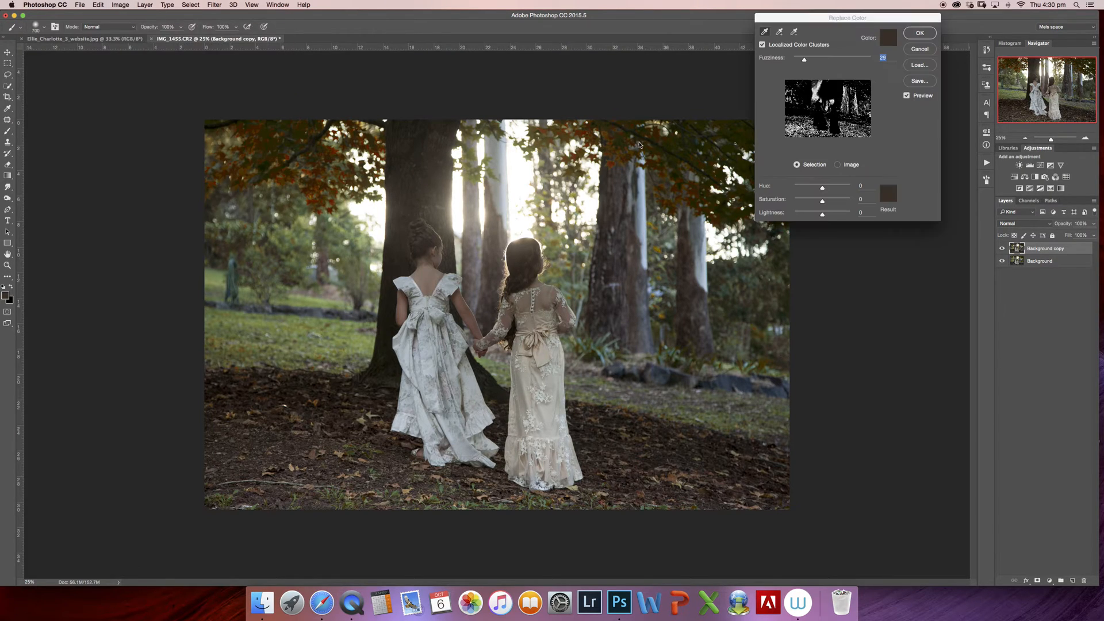
click(690, 143)
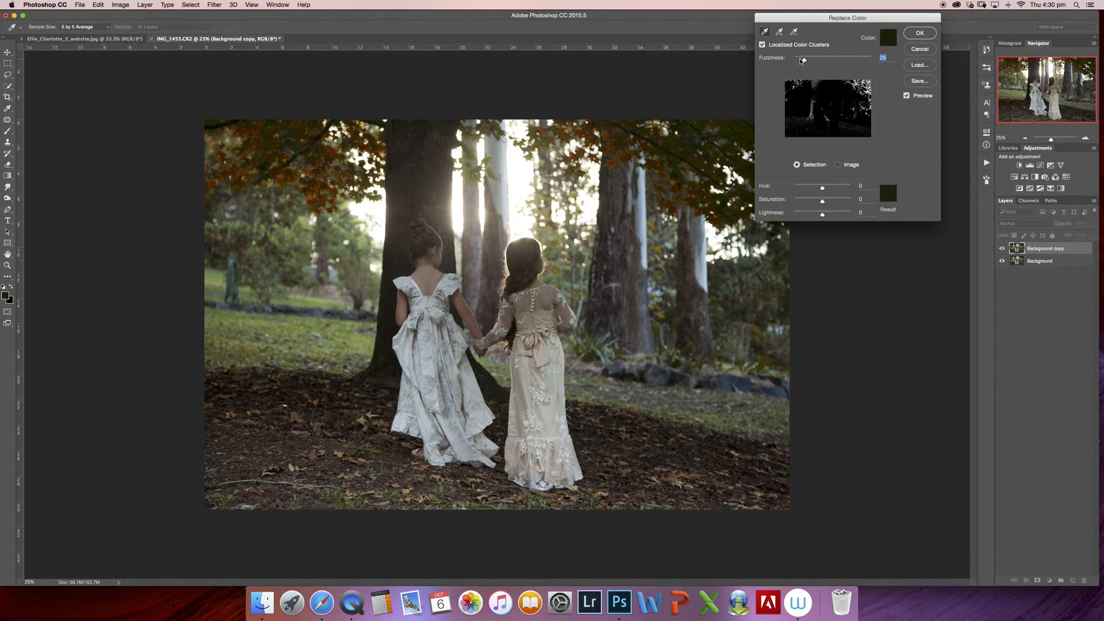
drag(822, 188, 814, 187)
click(918, 32)
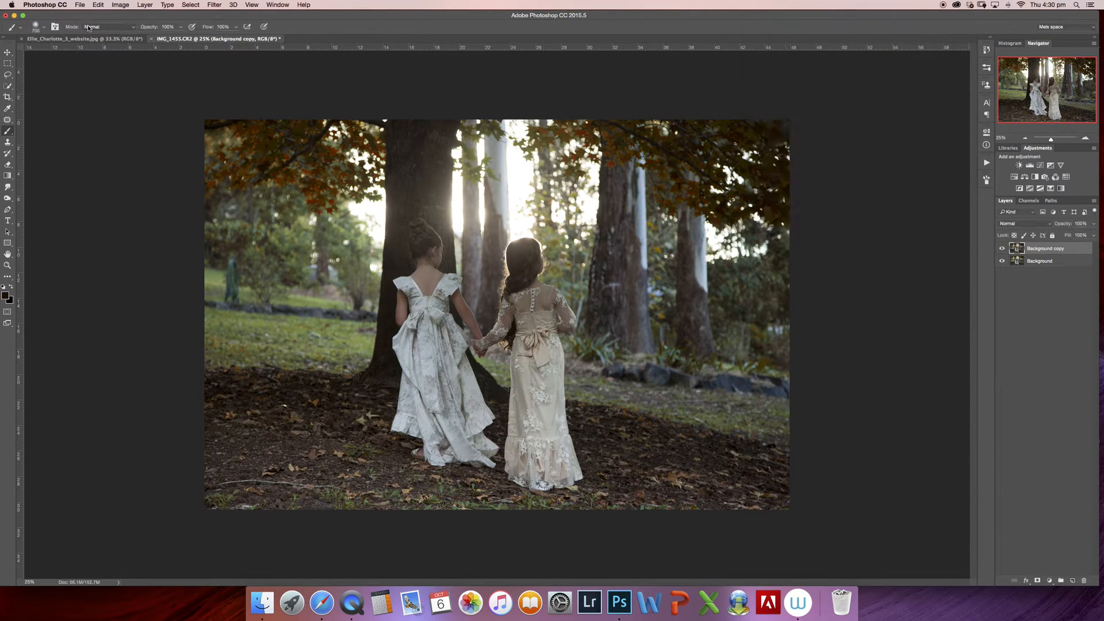
Replace Color on a sampled grass green with Fuzziness 32 and Hue -45 toward brown
click(120, 5)
mouse_move(134, 29)
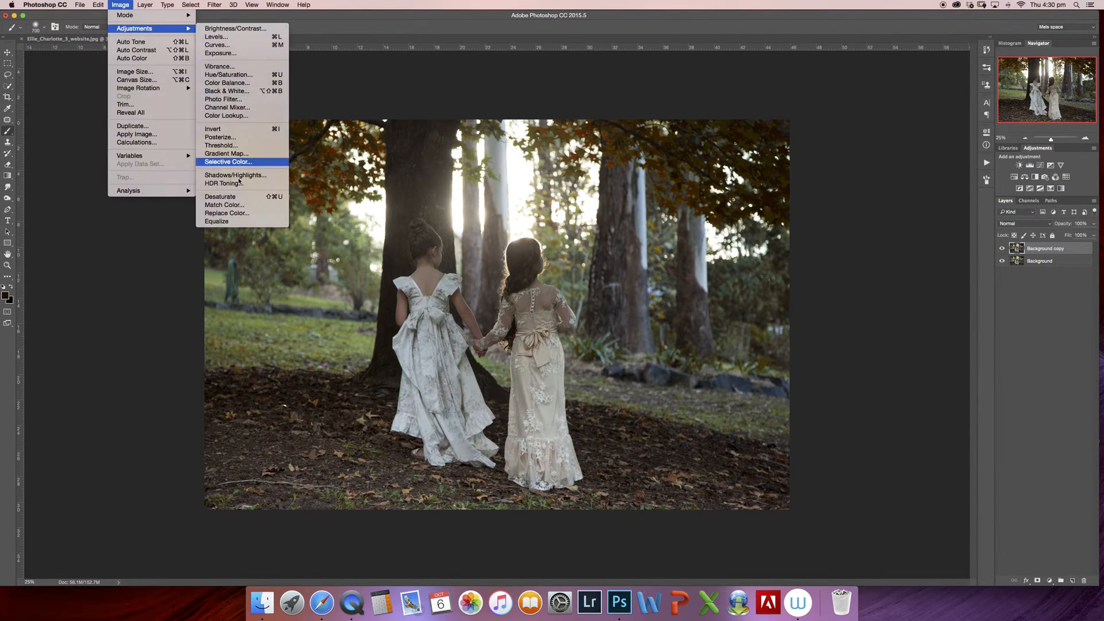
click(241, 216)
click(319, 319)
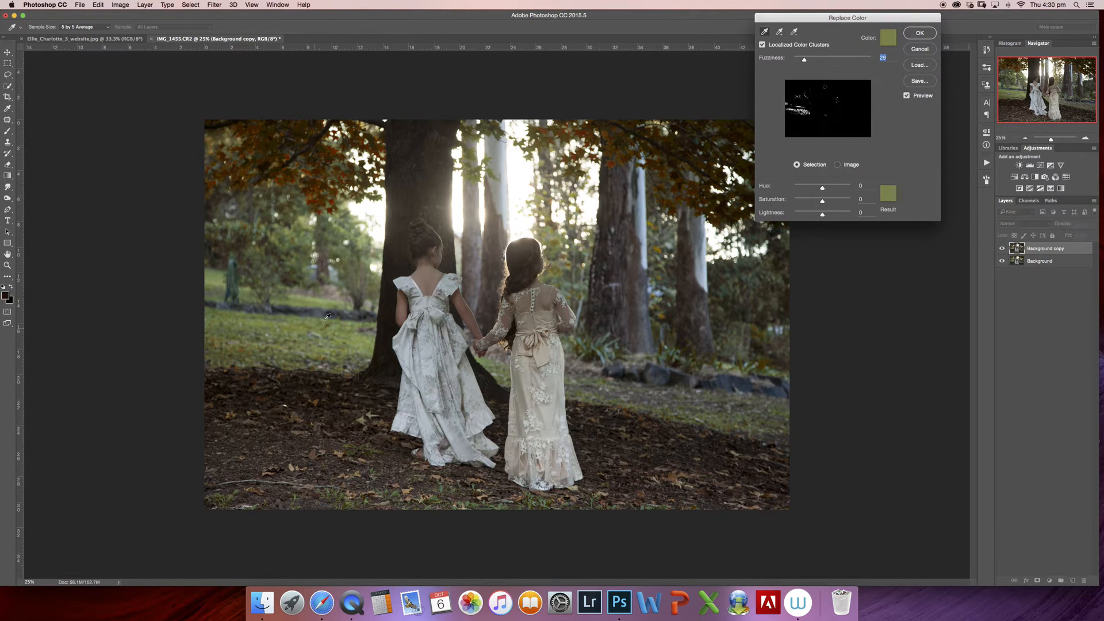
drag(803, 60, 805, 59)
drag(822, 188, 824, 202)
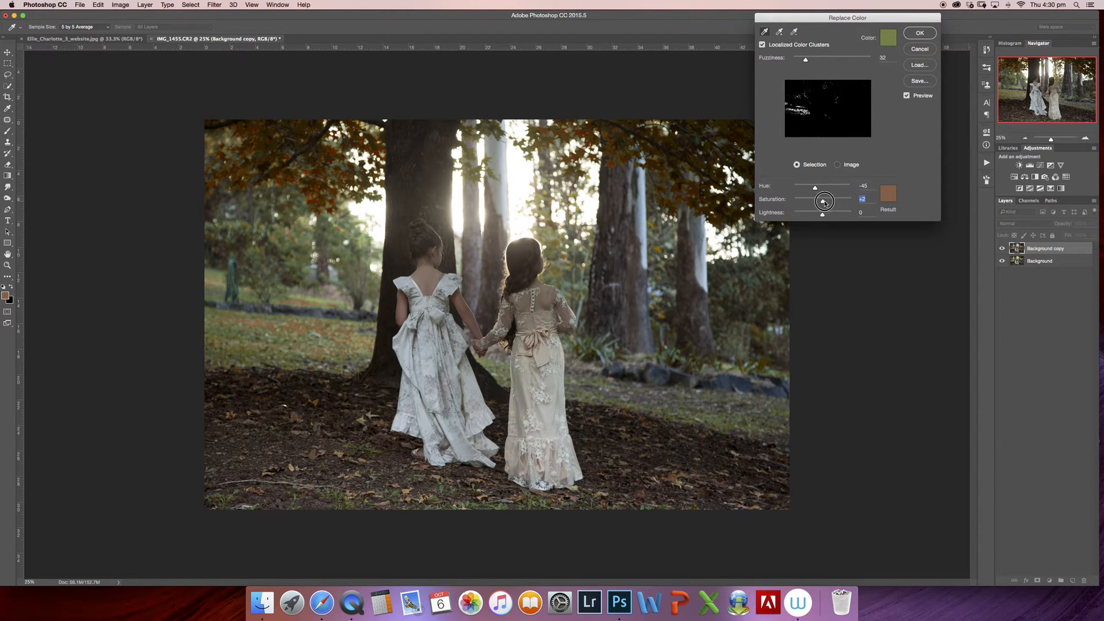
click(920, 33)
Replace Color on another sampled green area with Hue -59 toward brown
click(118, 7)
mouse_move(134, 29)
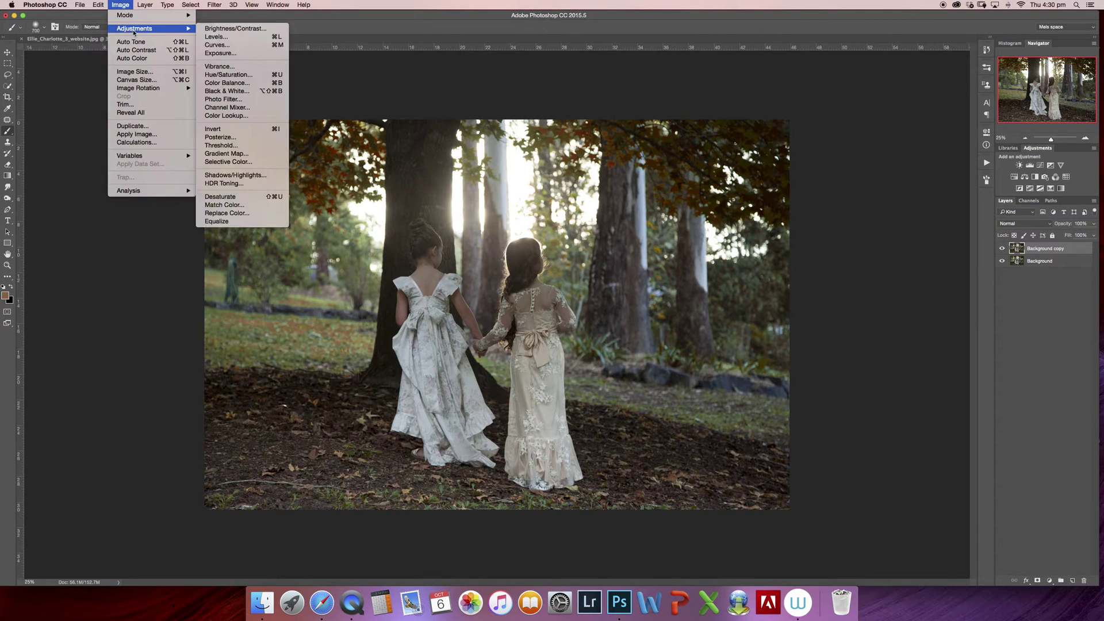
click(242, 217)
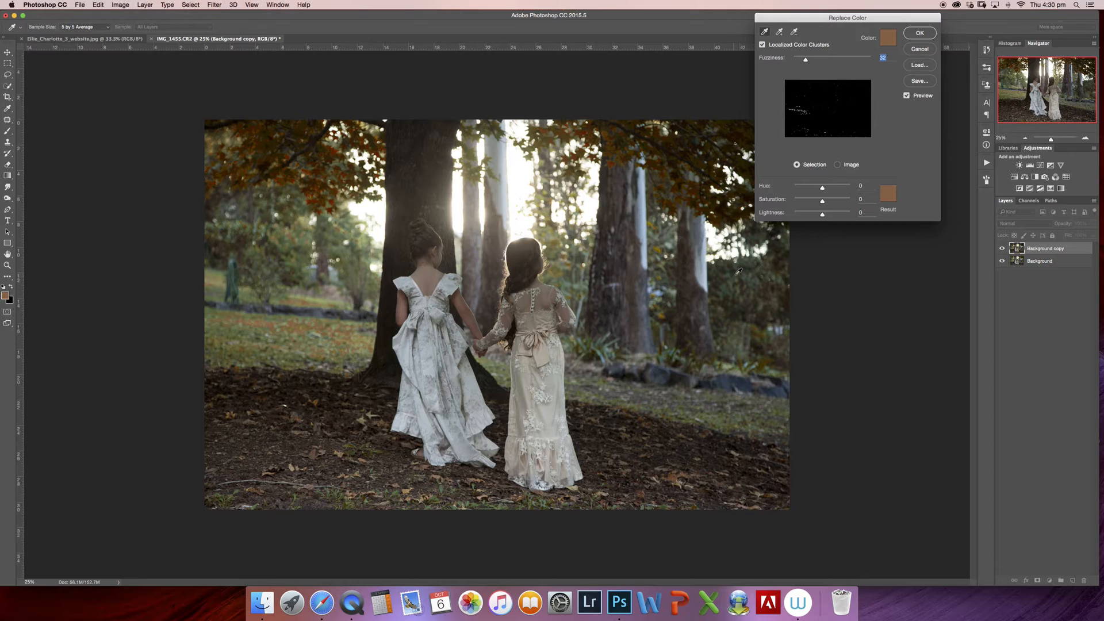
click(662, 247)
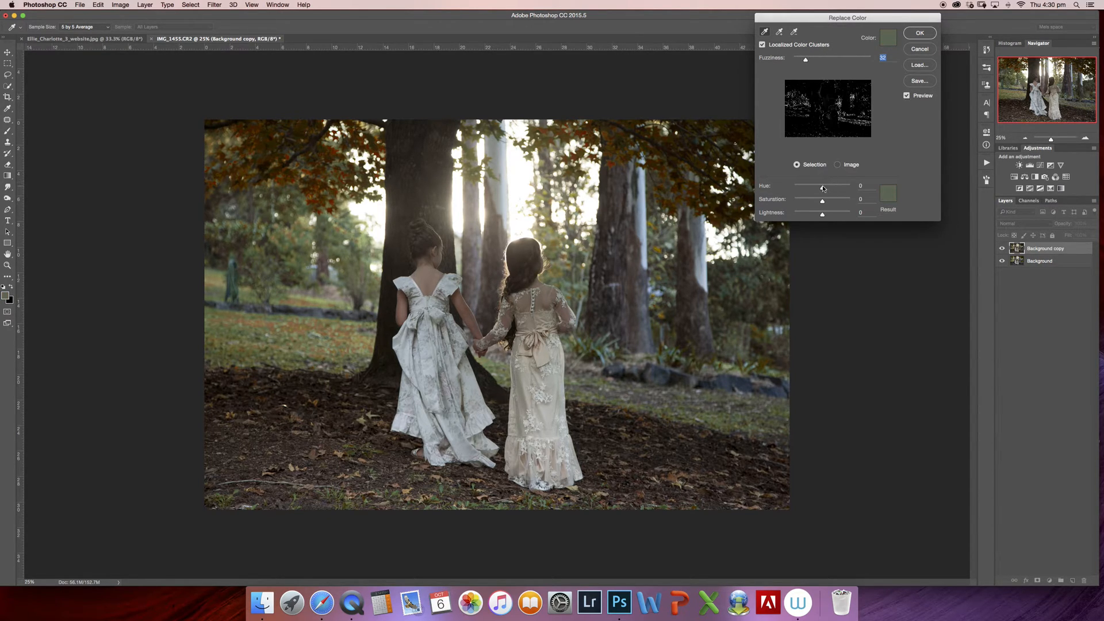
drag(822, 187, 813, 187)
click(918, 35)
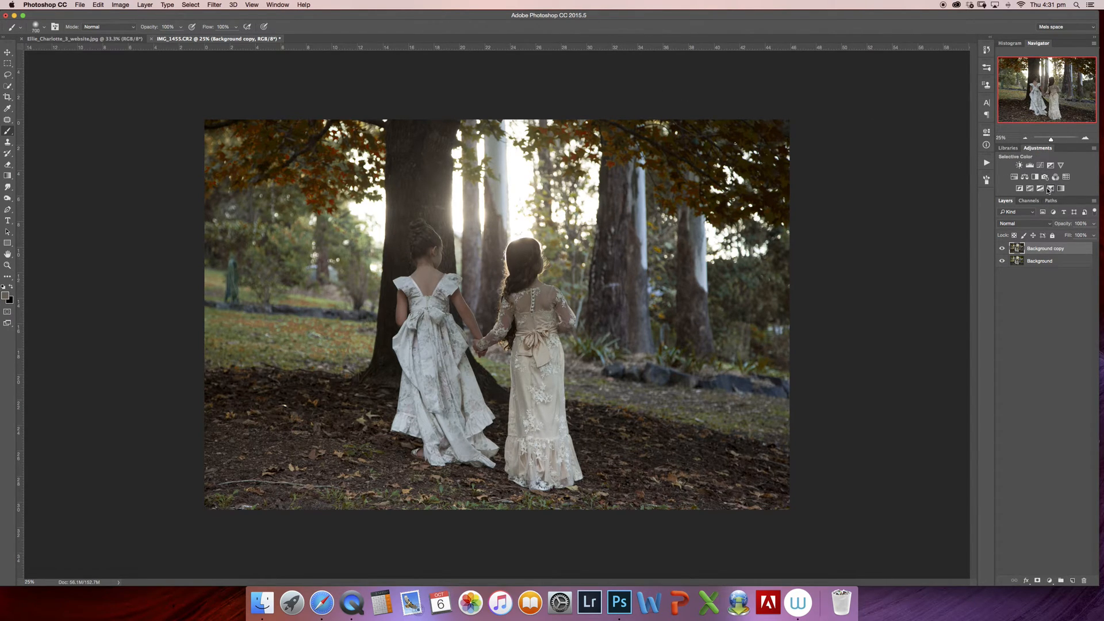
Add a Selective Color layer and mask it via Color Range to the sampled foliage
click(1051, 189)
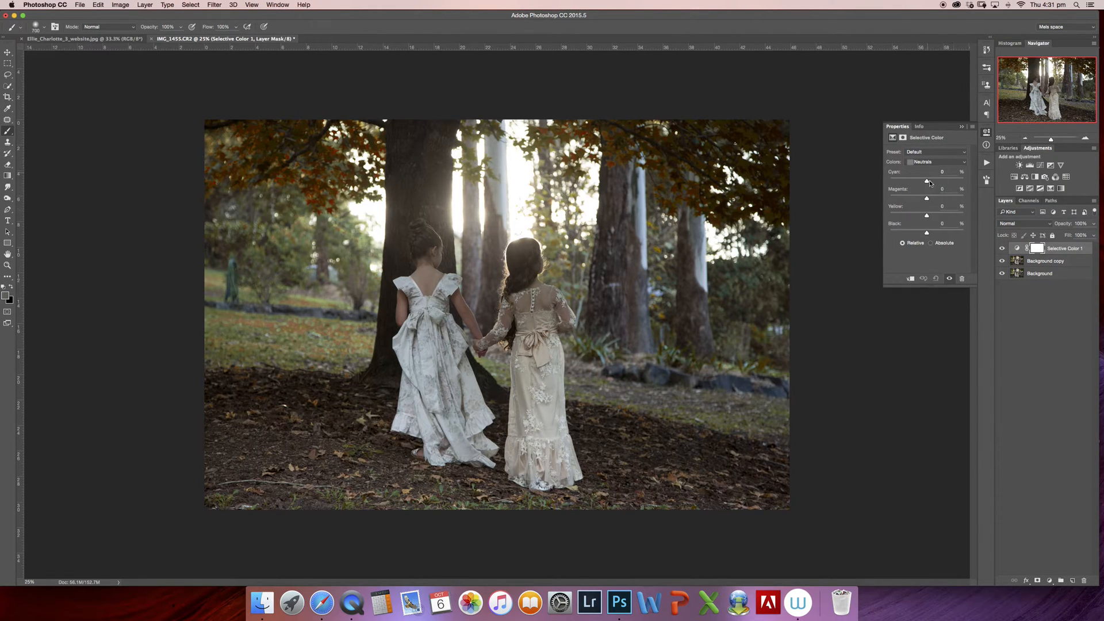
click(1037, 250)
click(933, 243)
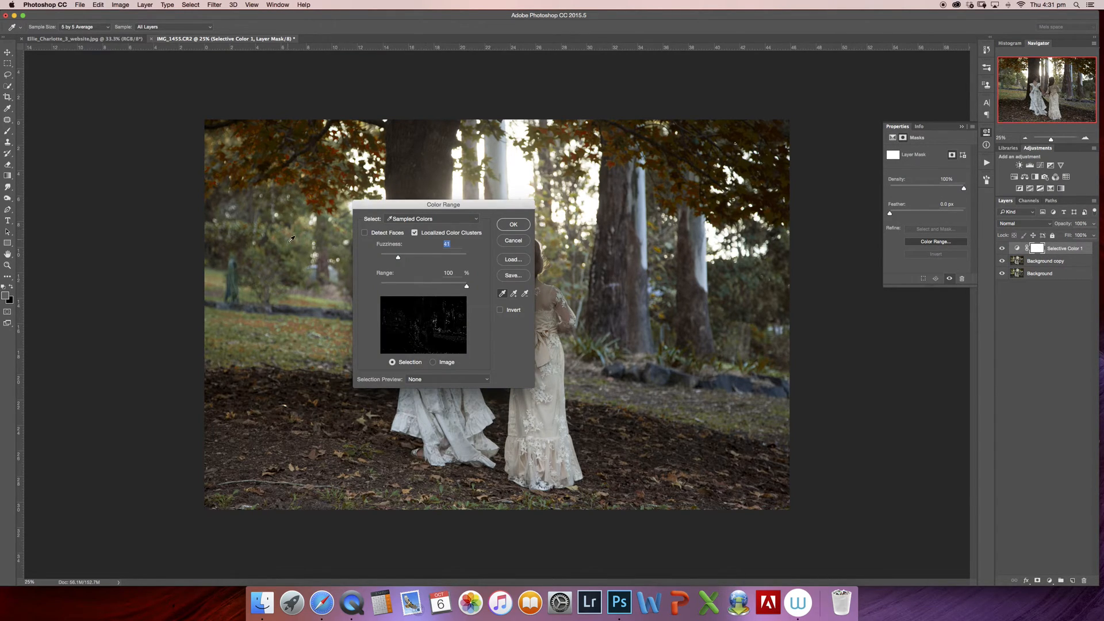
click(278, 334)
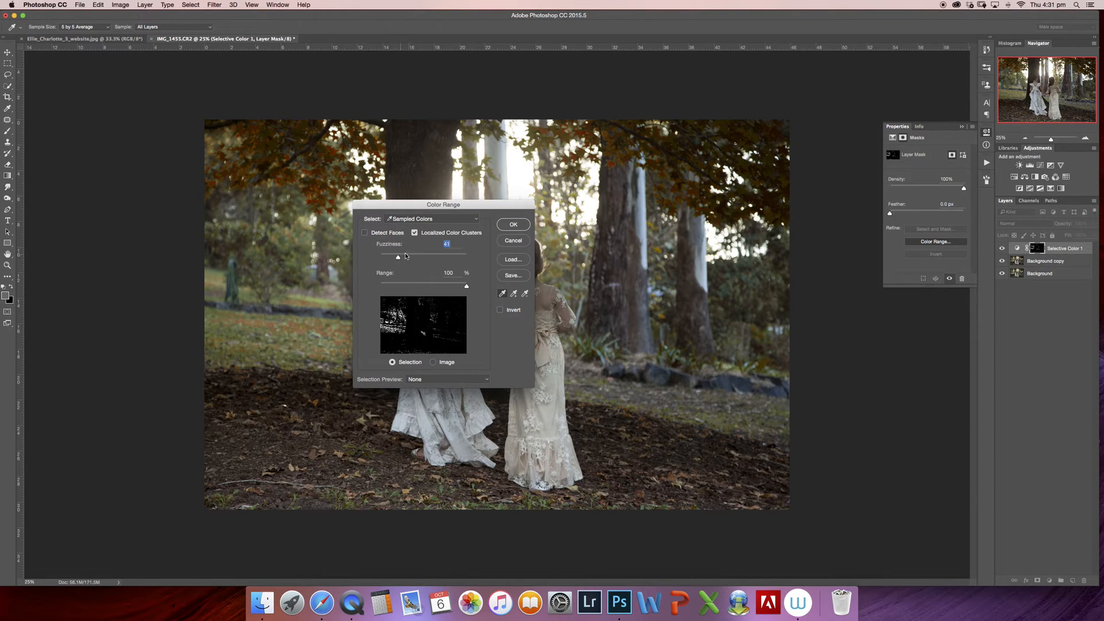
click(514, 224)
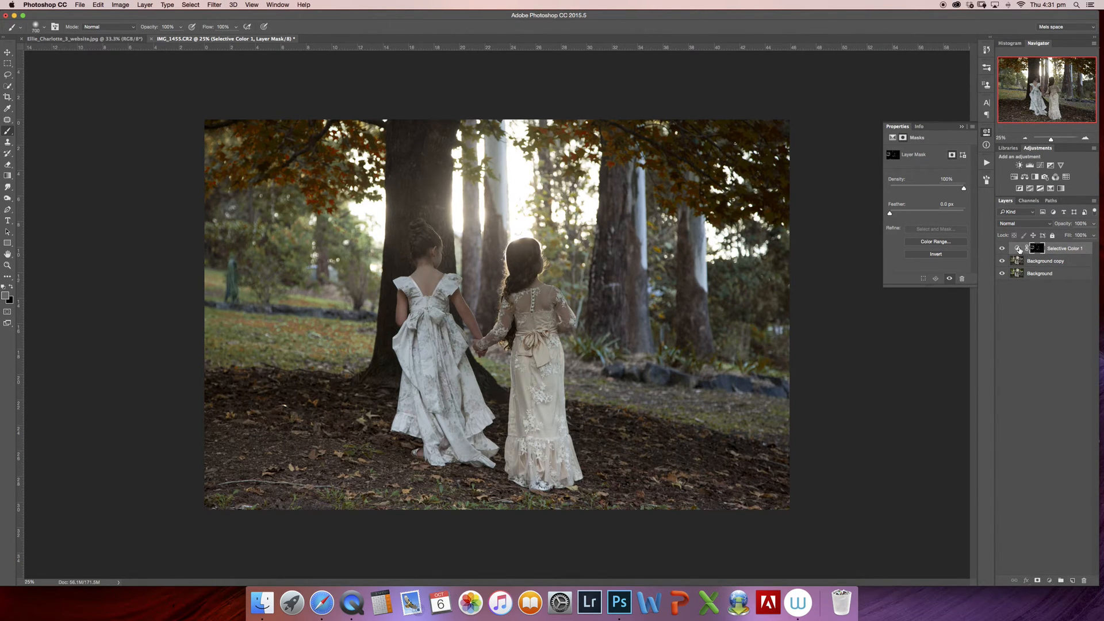
Set its Neutrals to Cyan -33, Magenta +15, Yellow +20, then add a second Selective Color layer
click(1022, 248)
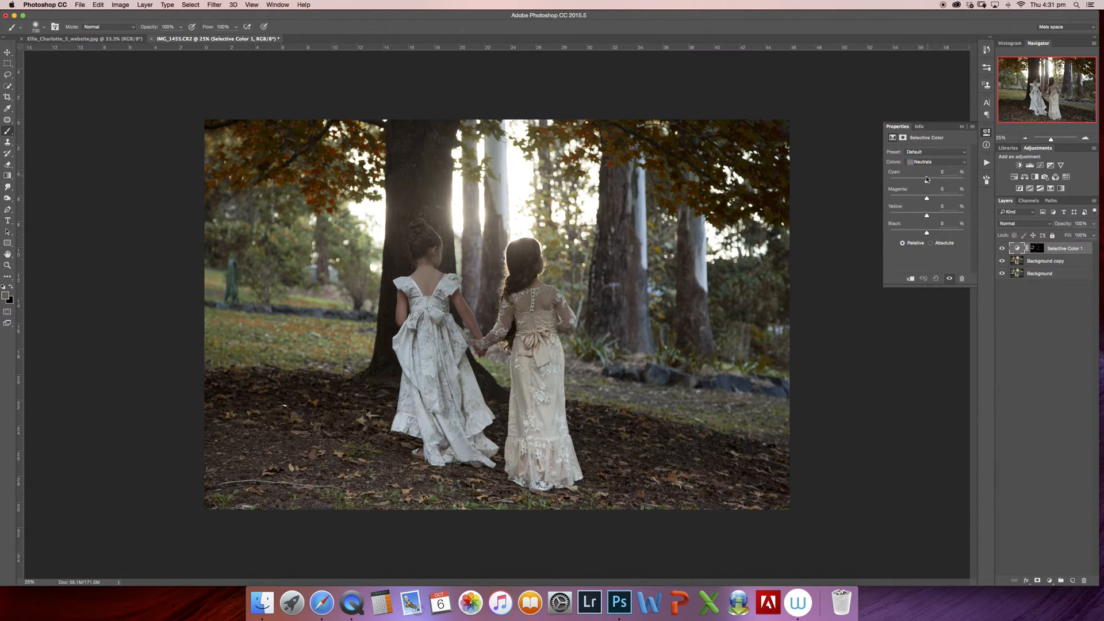
mouse_move(926, 181)
mouse_down()
mouse_move(915, 181)
mouse_move(933, 197)
mouse_move(929, 233)
mouse_up()
click(965, 127)
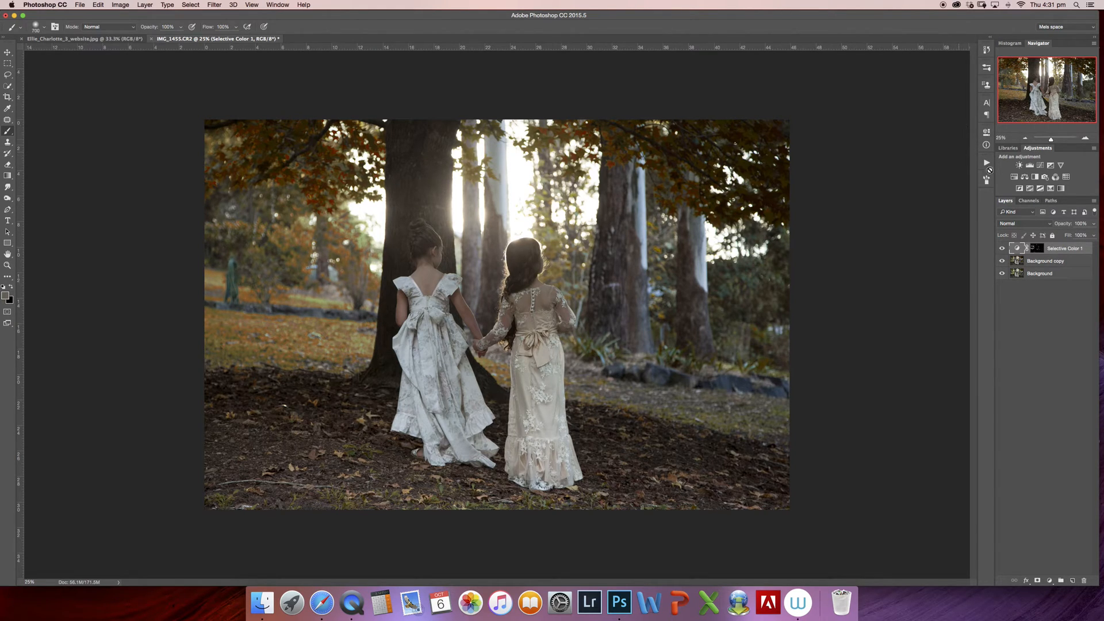
click(1054, 176)
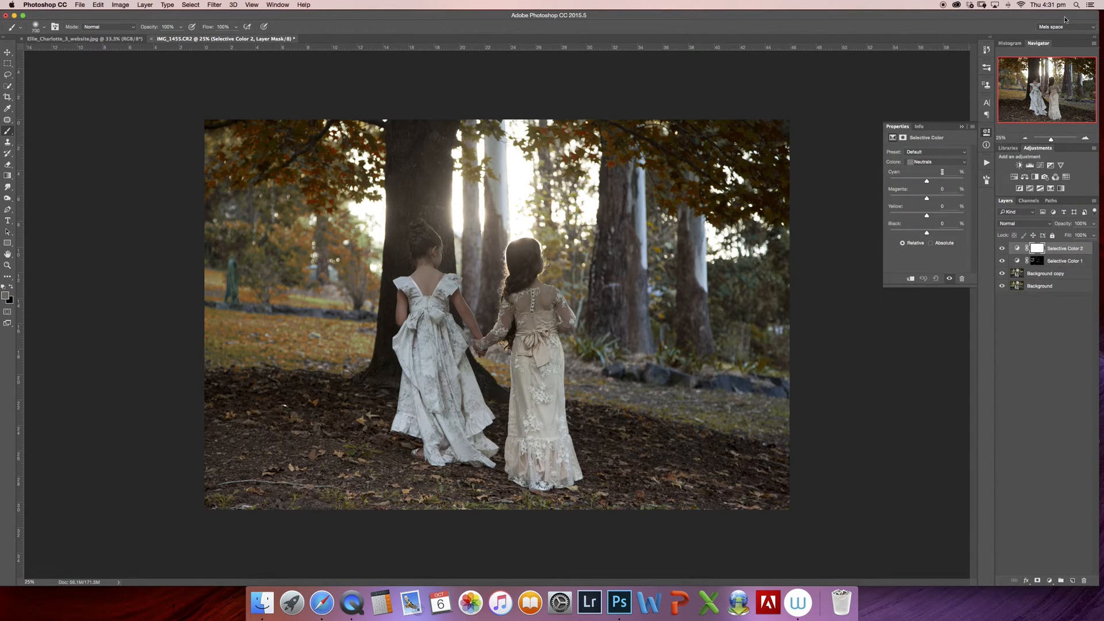
Mask Selective Color 2 via Color Range to a sampled foliage tone with Fuzziness 56
click(1038, 249)
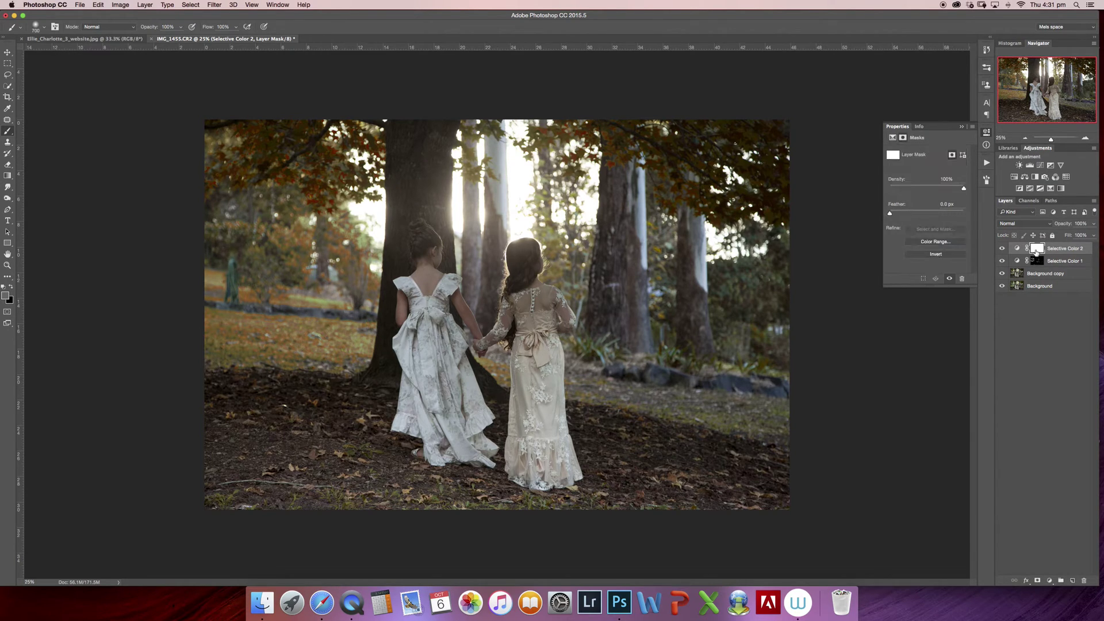
click(933, 243)
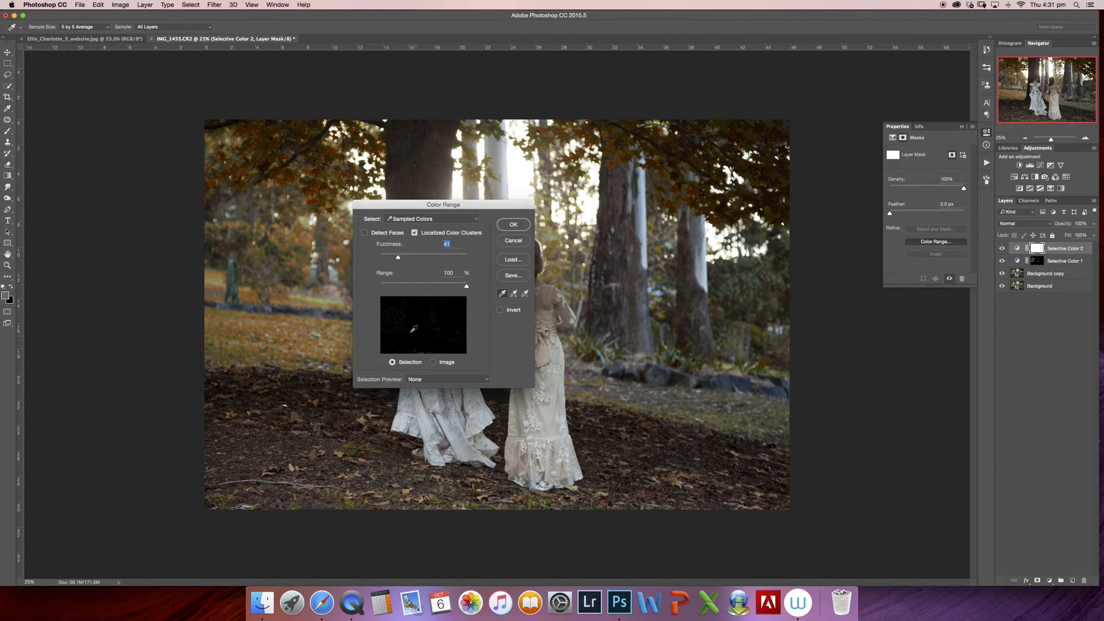
click(315, 295)
drag(397, 260, 412, 259)
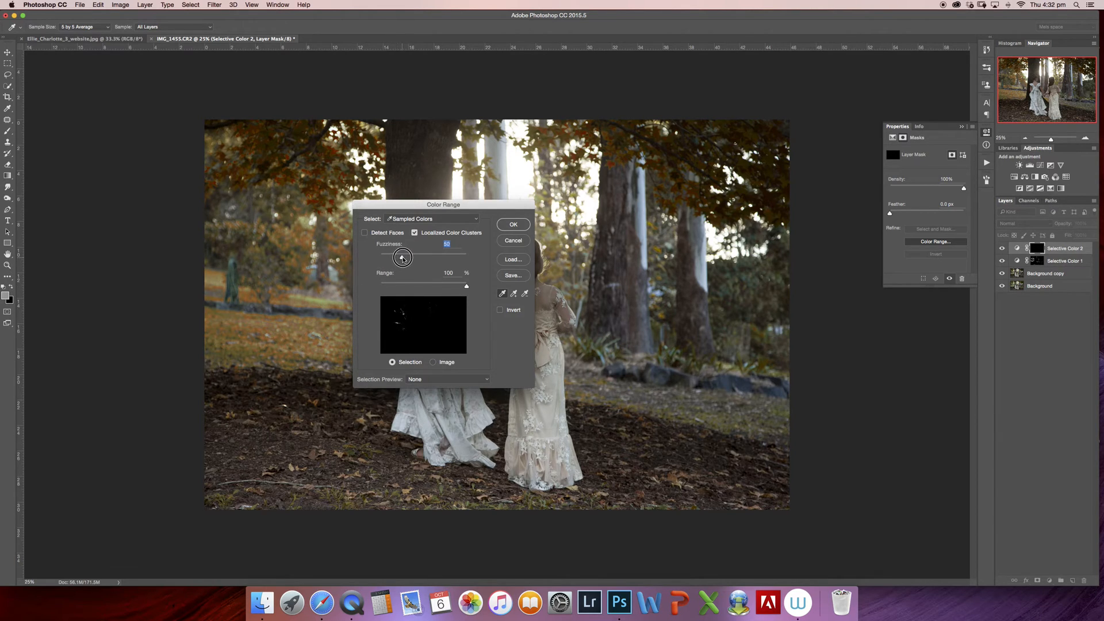
click(513, 224)
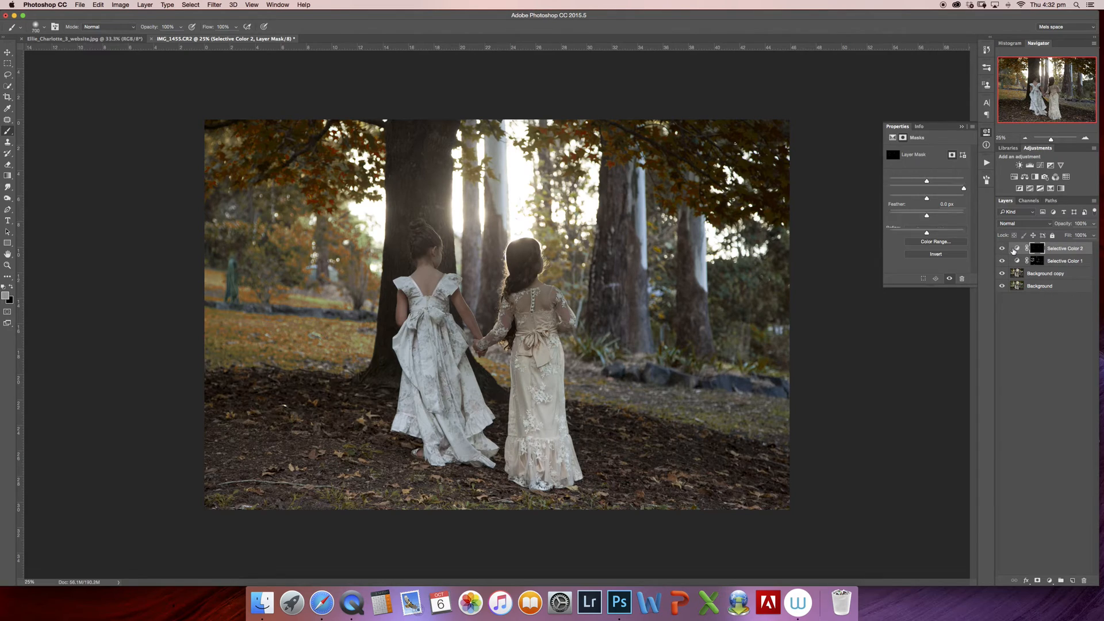
Set Selective Color 2 Neutrals to Cyan -21, Magenta +6, Yellow +20
click(1017, 249)
click(928, 162)
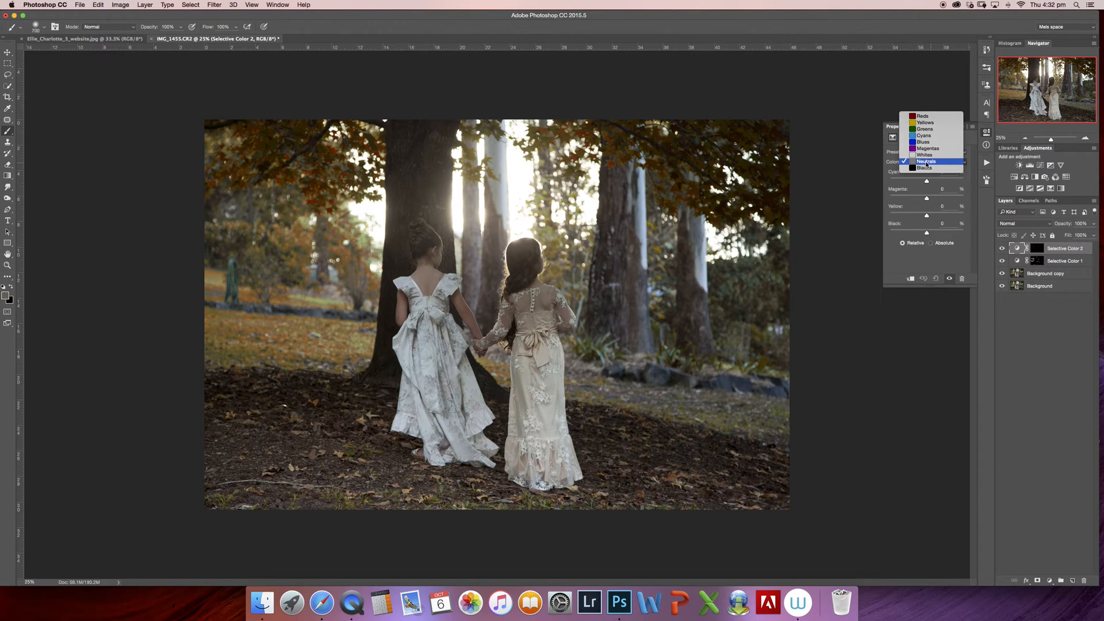
click(928, 162)
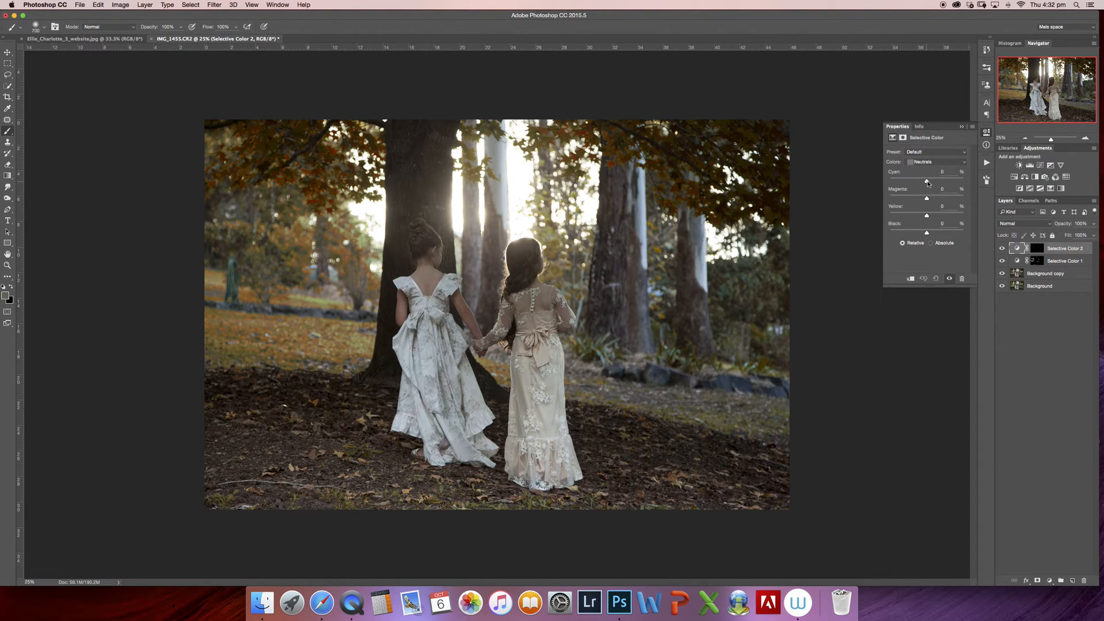
drag(927, 181, 935, 216)
Add a third Selective Color layer and mask it via Color Range to a sampled colour with Fuzziness 31
click(957, 127)
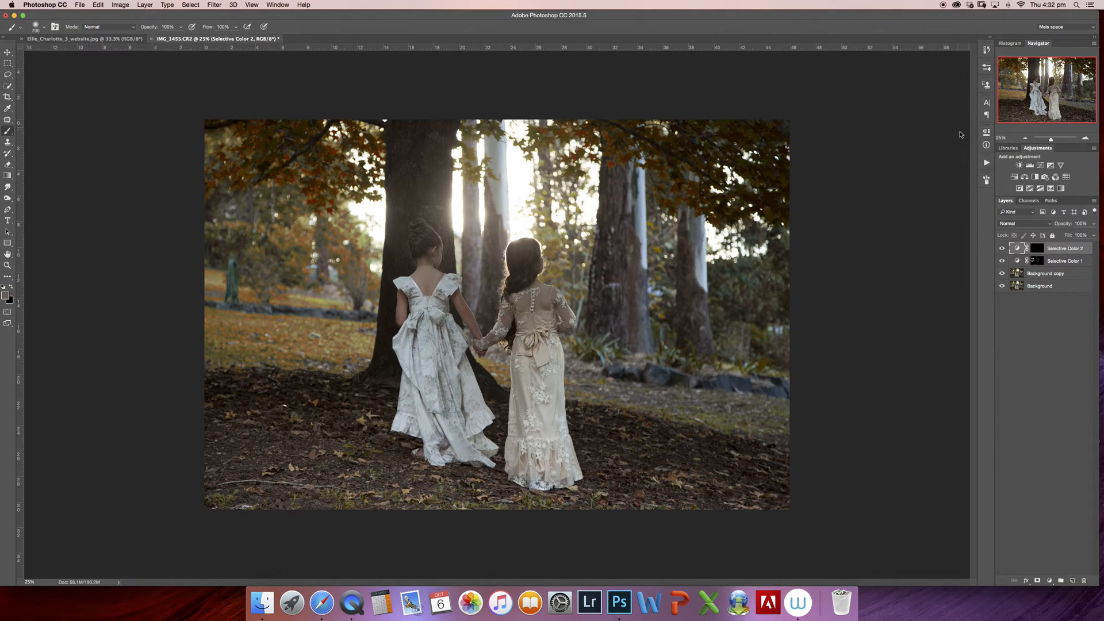
click(1054, 193)
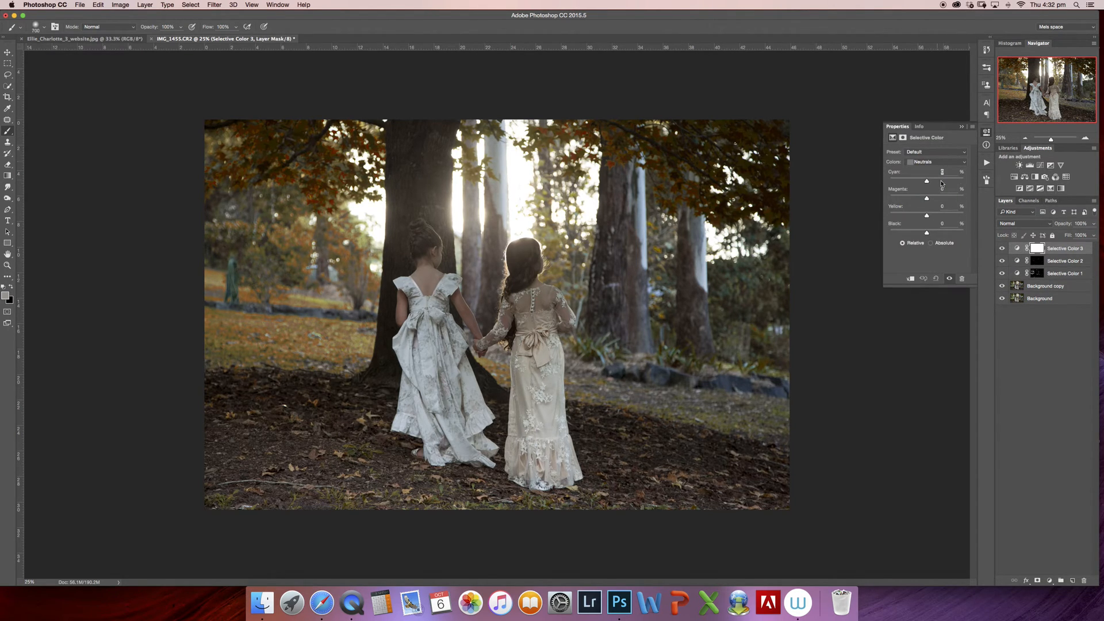
click(1037, 249)
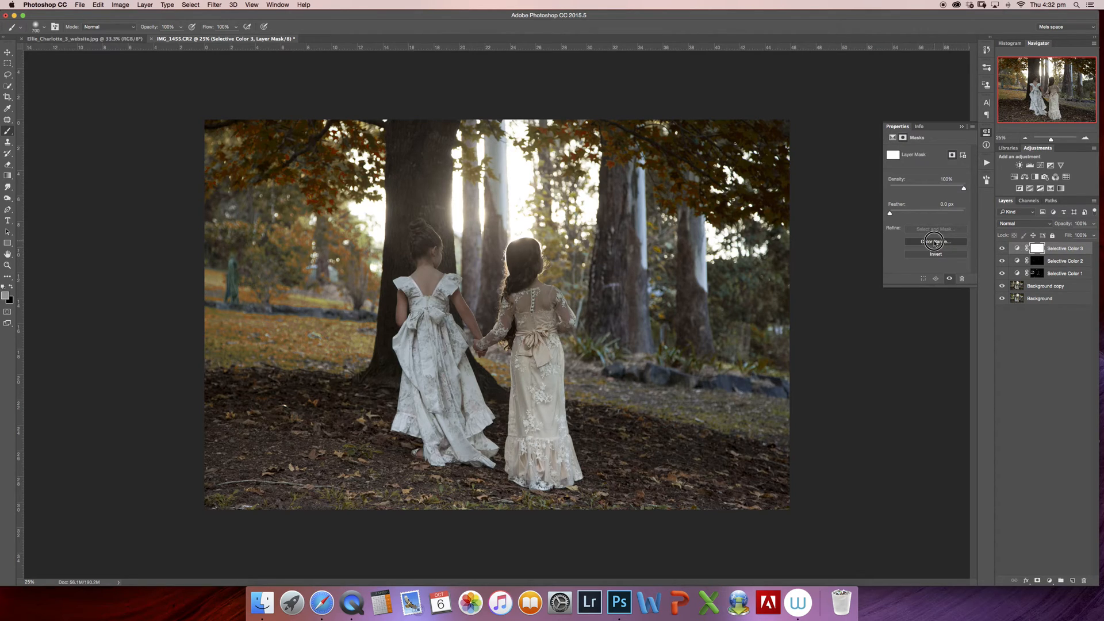
click(933, 242)
click(553, 234)
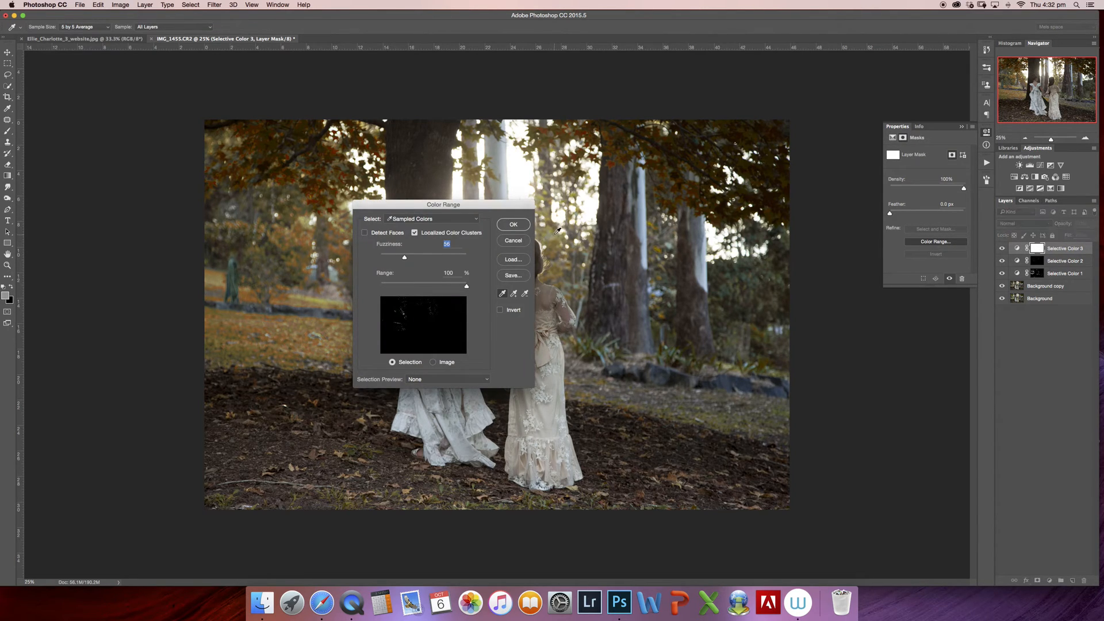
drag(405, 256, 393, 257)
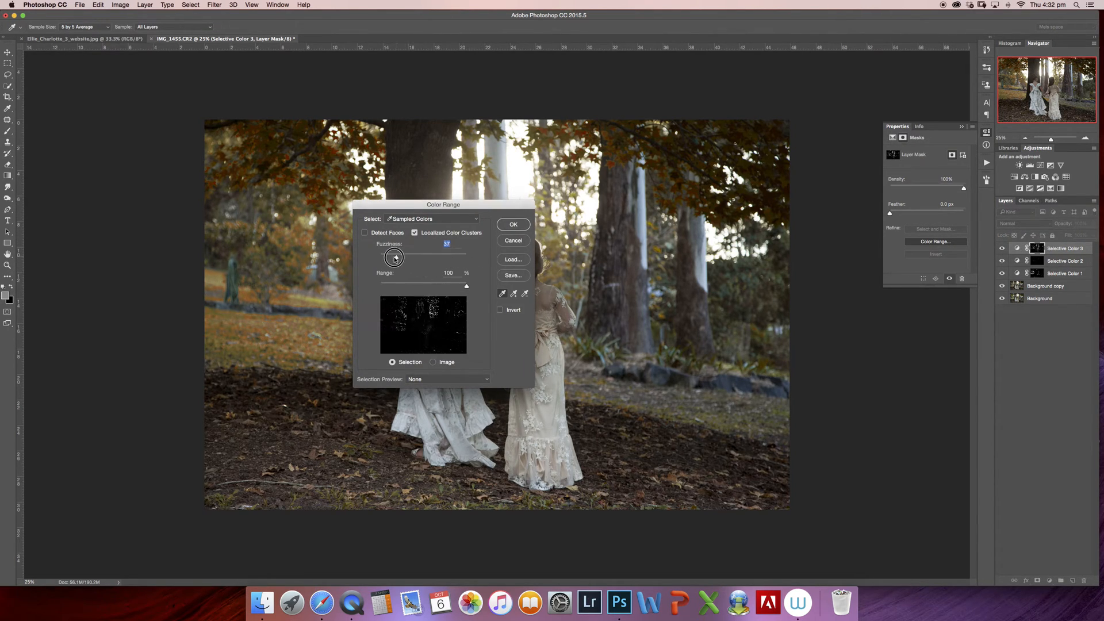
click(513, 226)
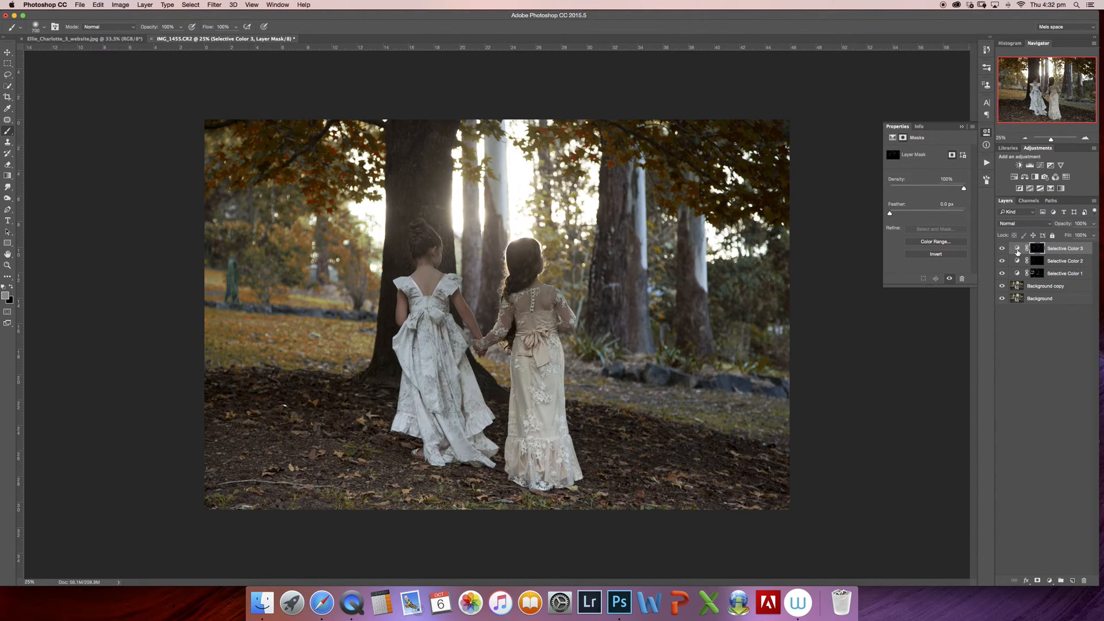
Set its Neutrals to Cyan -22, Magenta +14, Yellow +15 and close Properties
click(1018, 250)
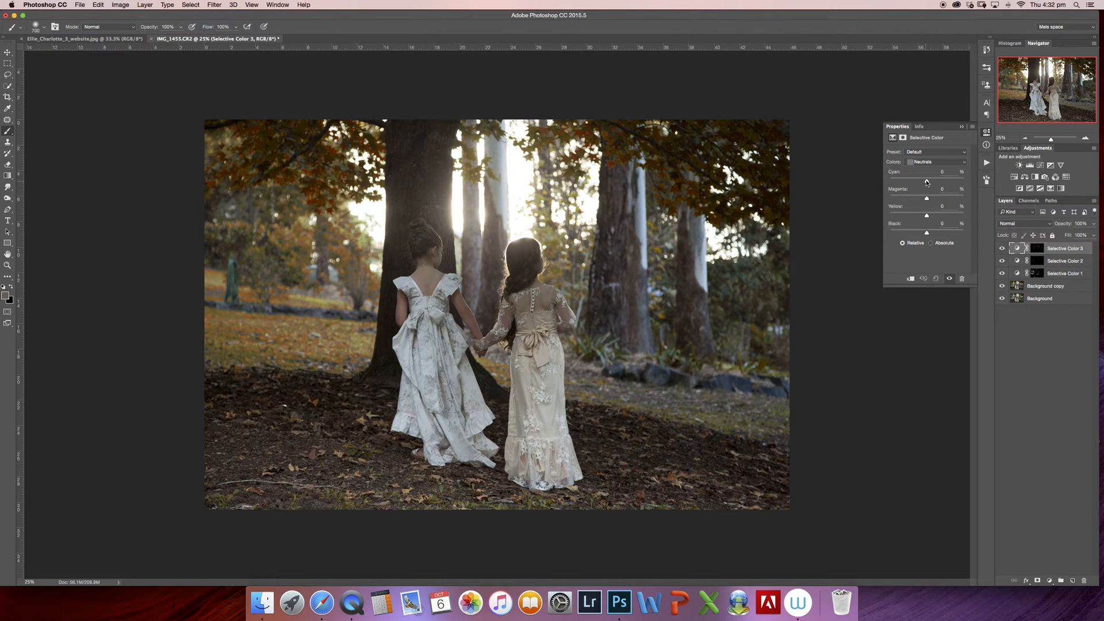
drag(927, 181, 932, 216)
click(962, 128)
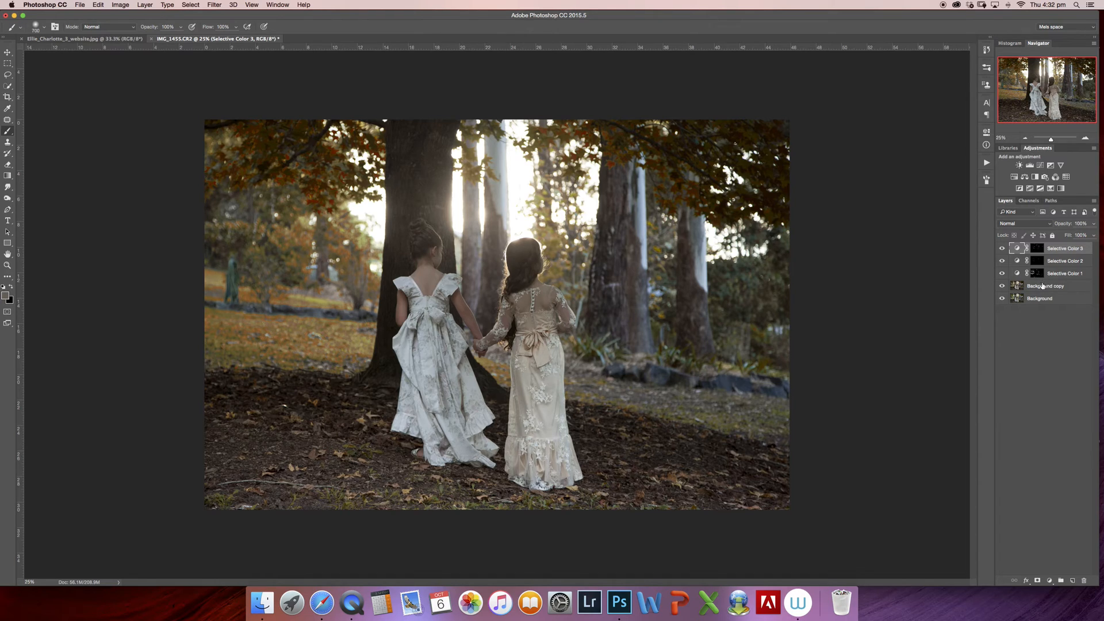
On Background copy, Replace Color the sampled grass with Hue -84 and Saturation -22 for a muted brown
click(1039, 287)
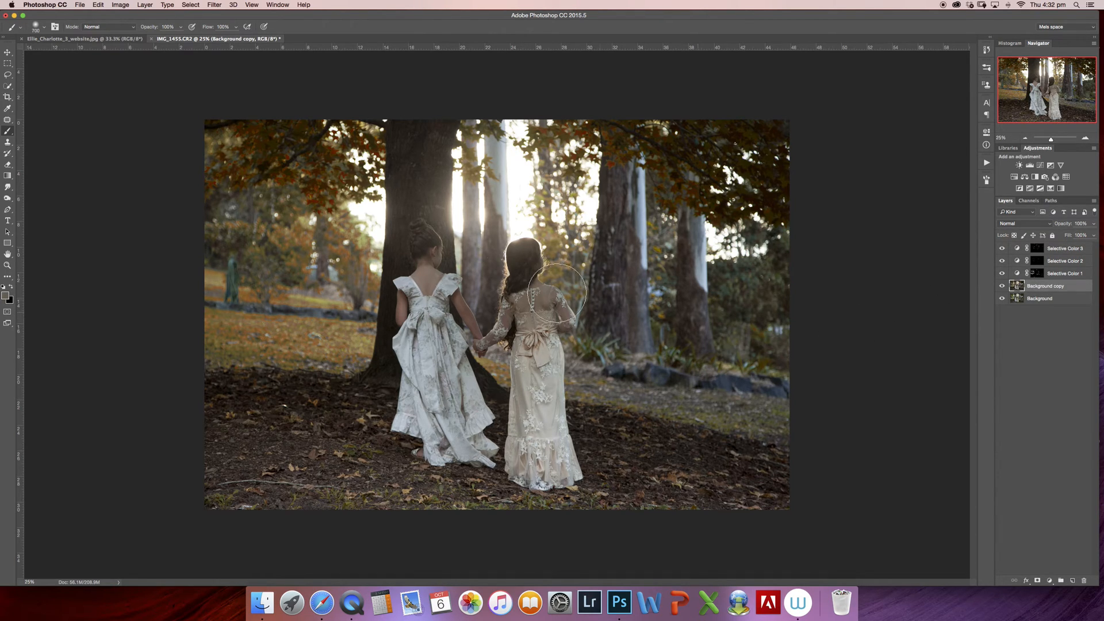
click(120, 6)
mouse_move(134, 29)
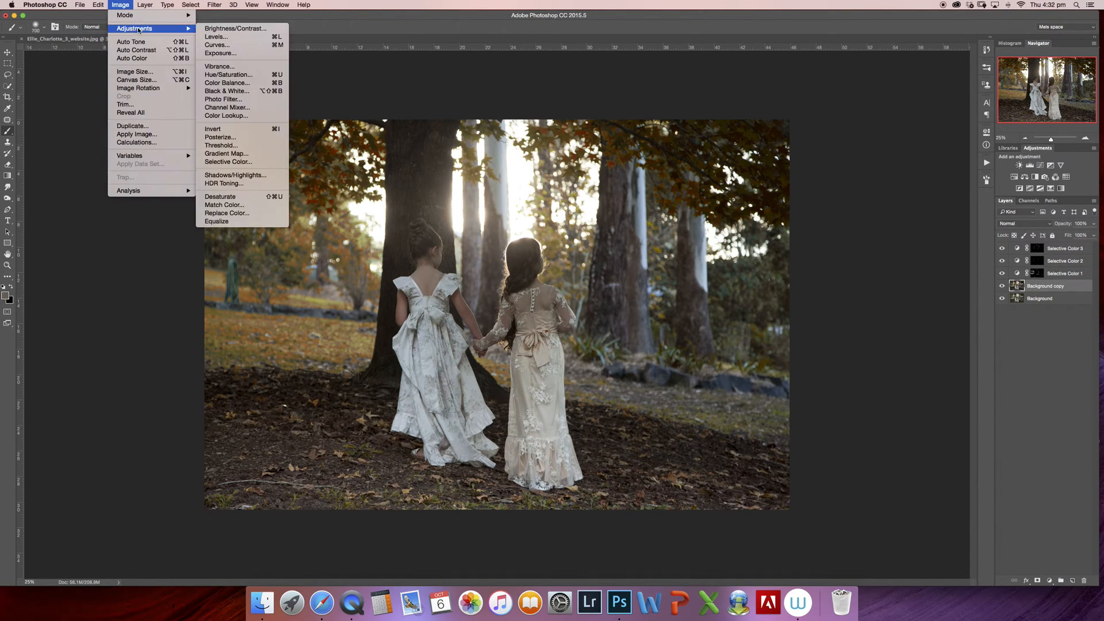
click(226, 212)
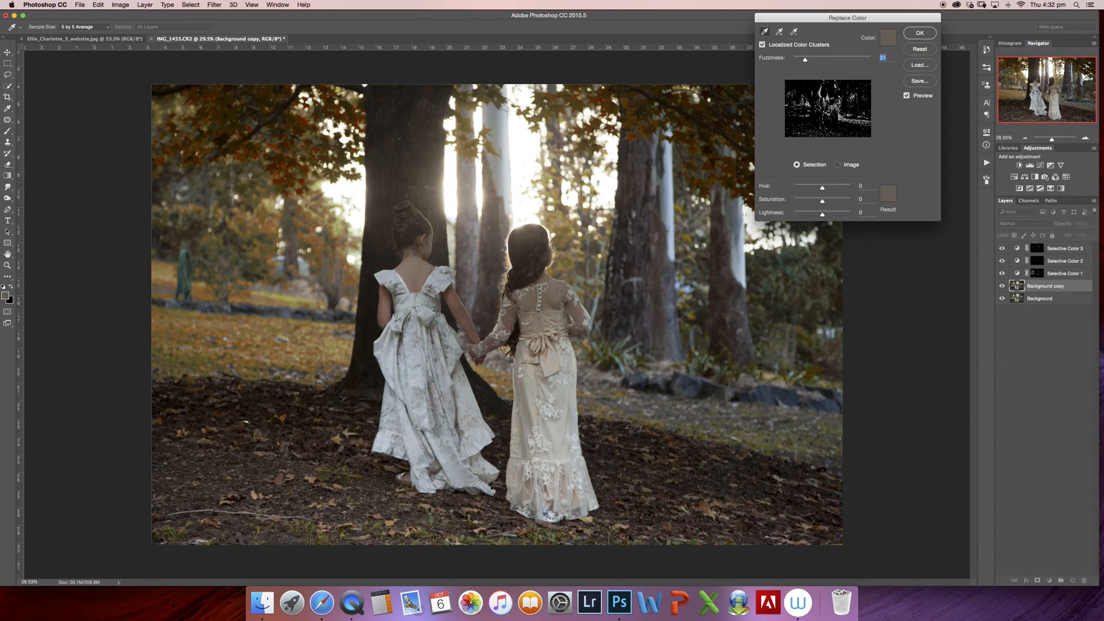
scroll(489, 488, up, 3)
scroll(490, 488, up, 2)
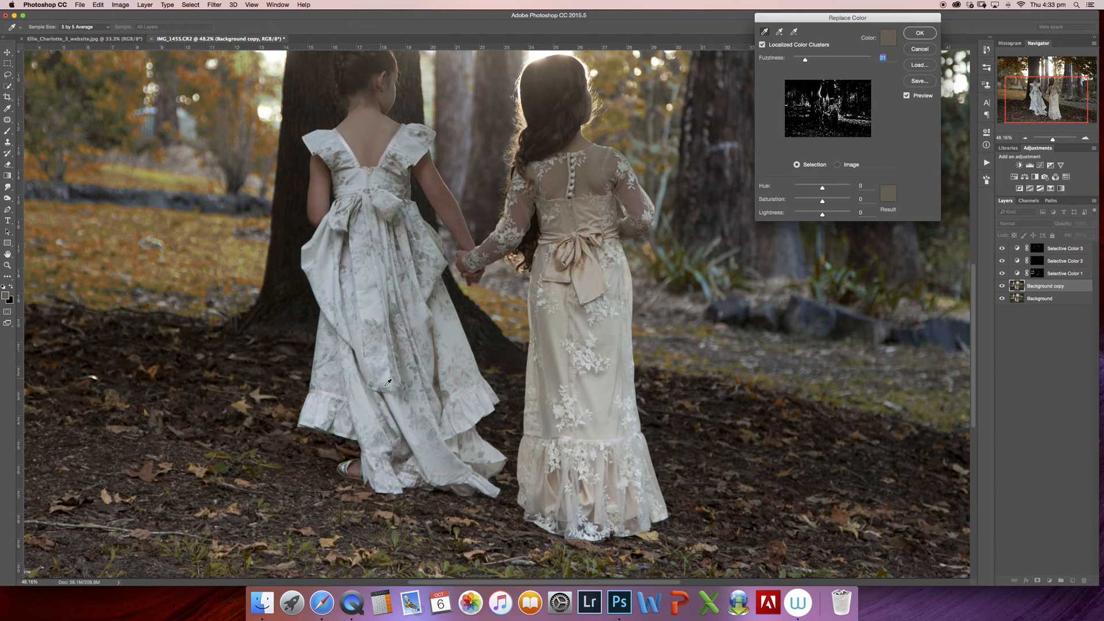
click(397, 536)
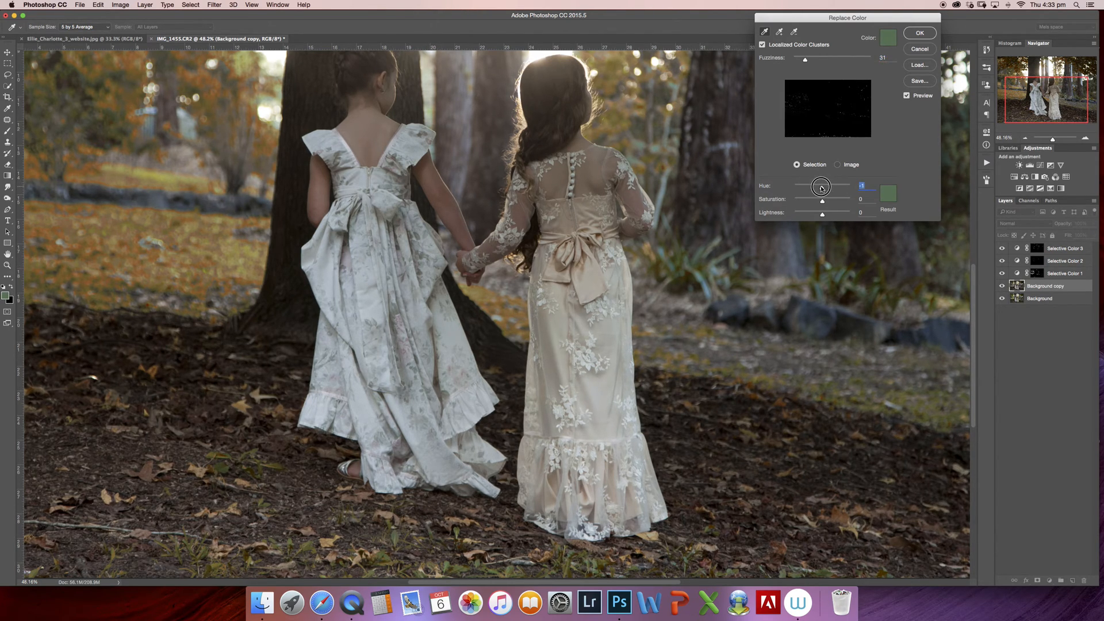
drag(822, 187, 809, 187)
drag(822, 201, 817, 201)
click(920, 34)
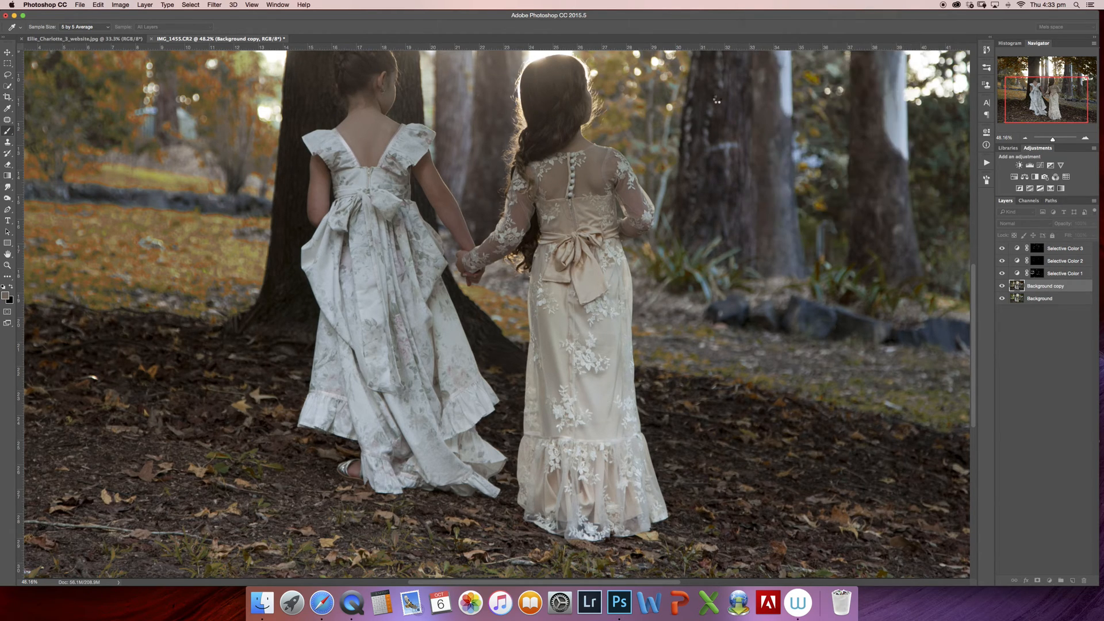
Replace Color on the sampled olive green foliage with Hue -48 toward brown
click(120, 5)
mouse_move(135, 28)
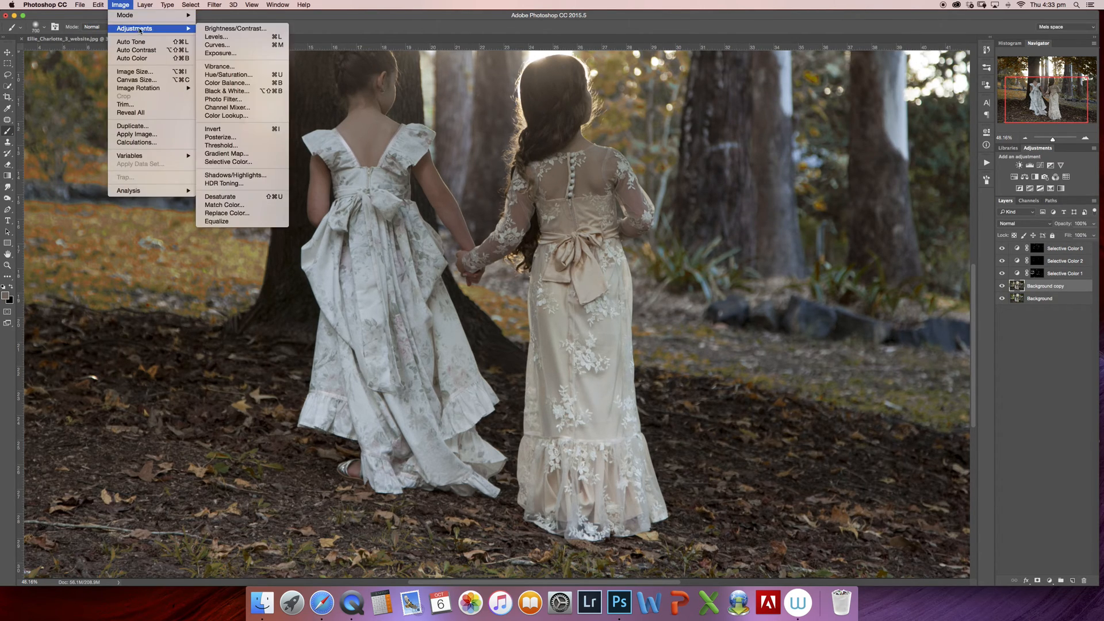
click(242, 217)
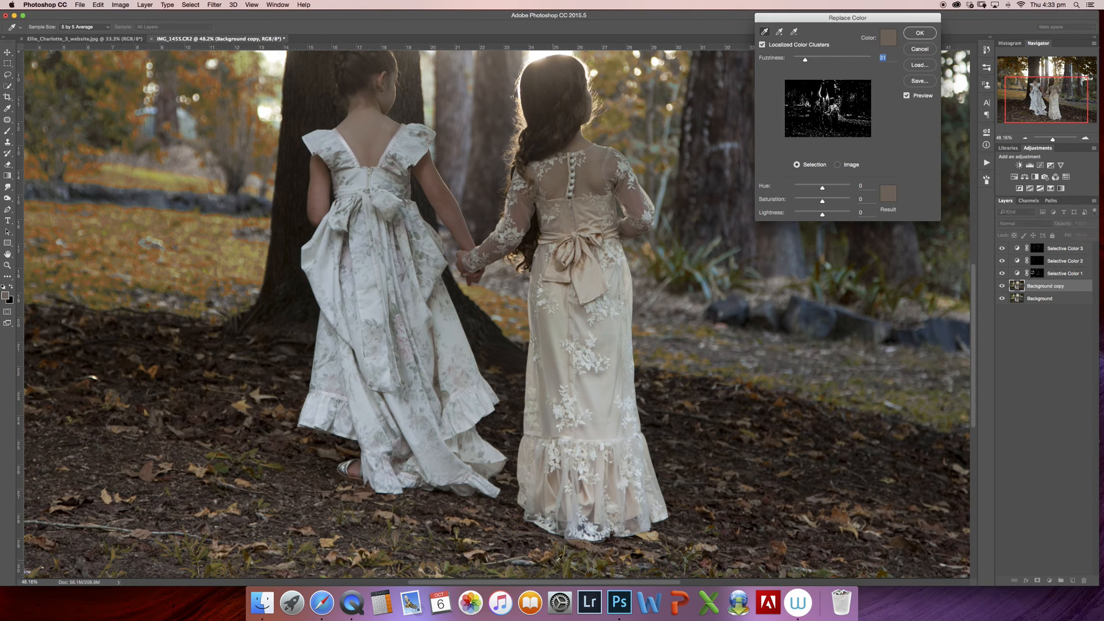
click(569, 561)
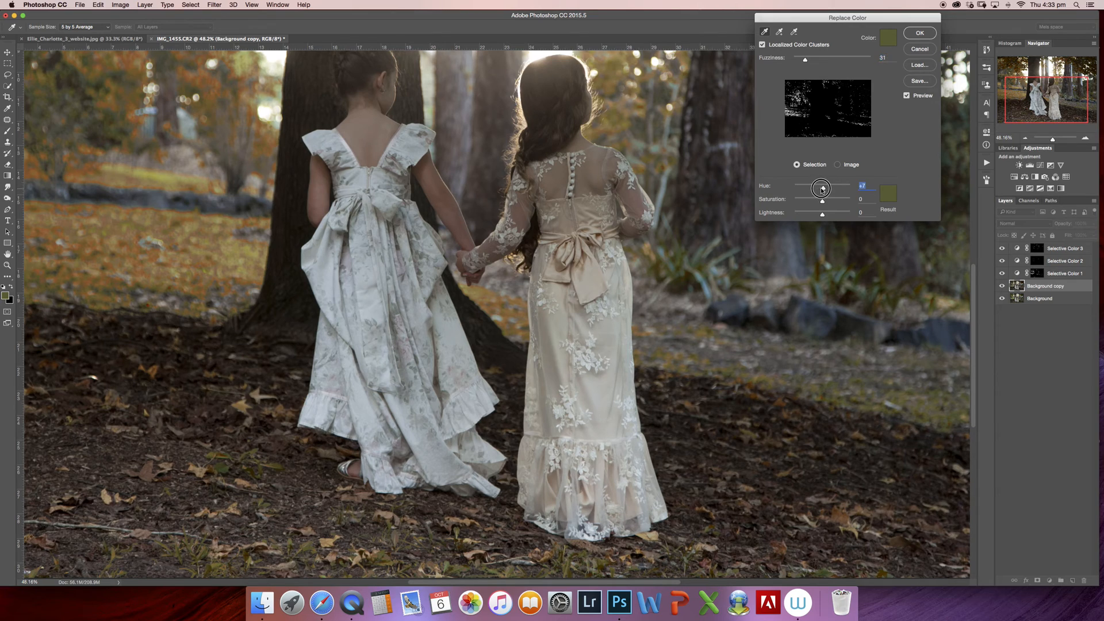
drag(822, 186, 813, 200)
click(920, 33)
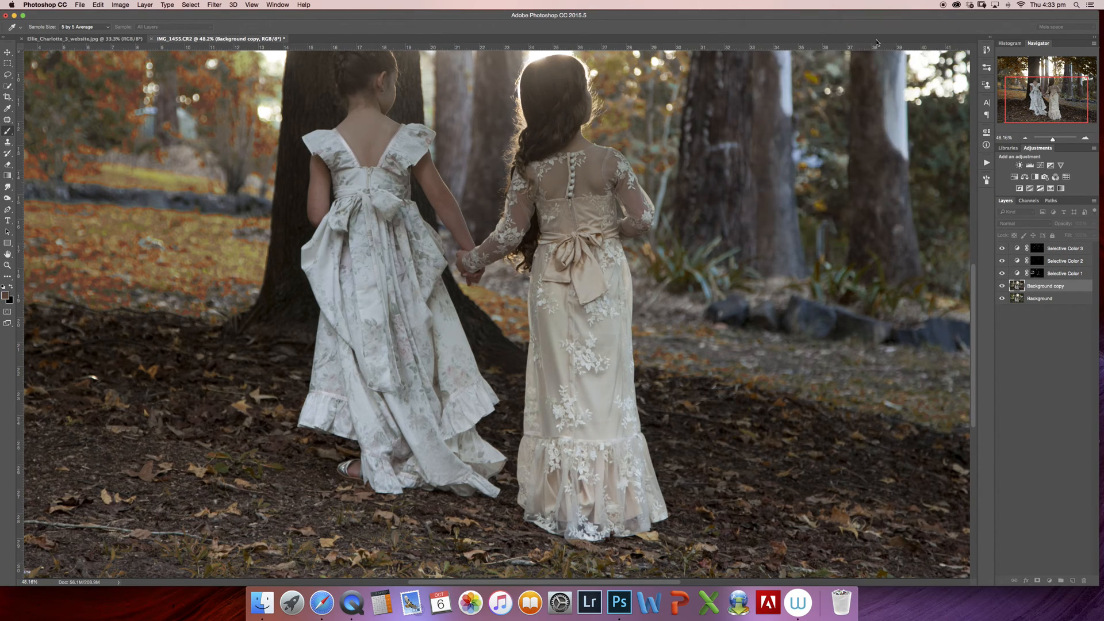
Replace Color on the sampled grey-green with Fuzziness 15 and Hue -34 toward brown
click(121, 6)
mouse_move(134, 28)
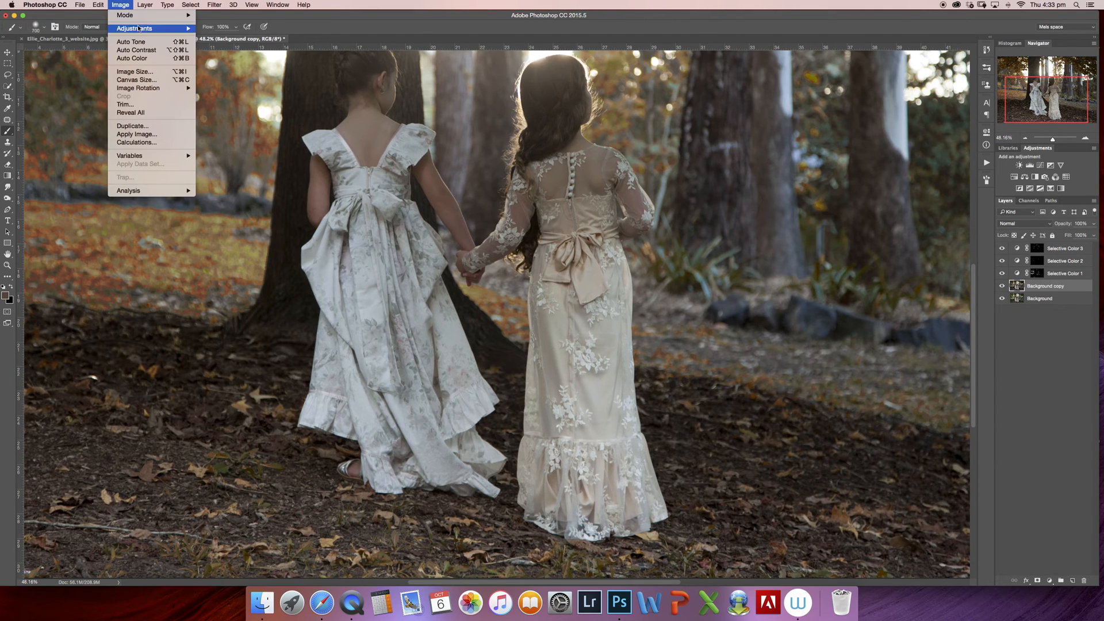
click(226, 213)
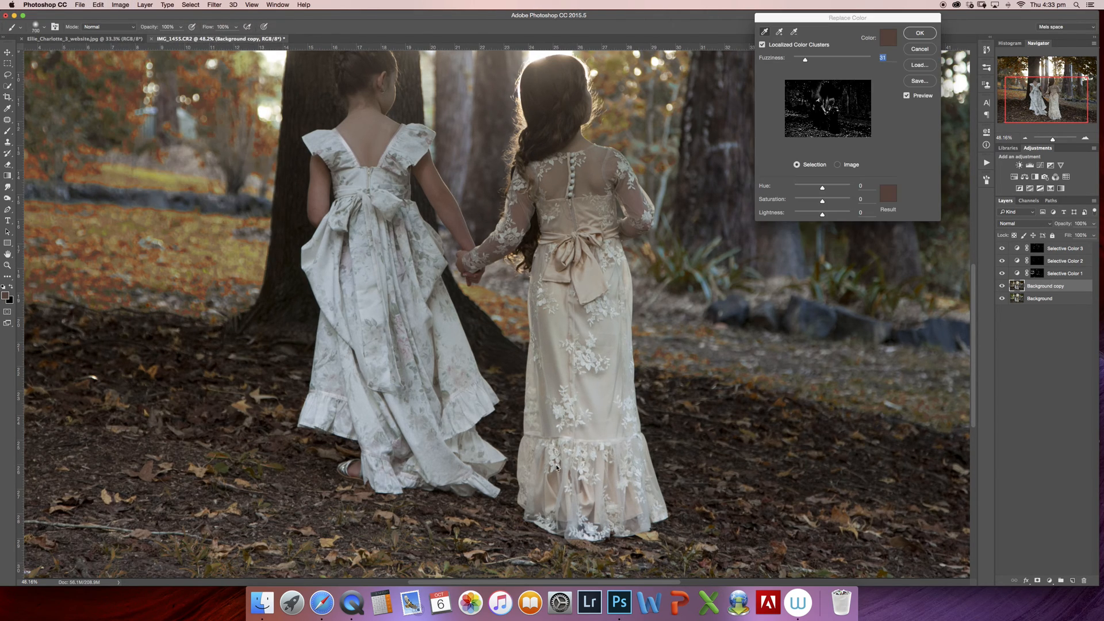
click(692, 557)
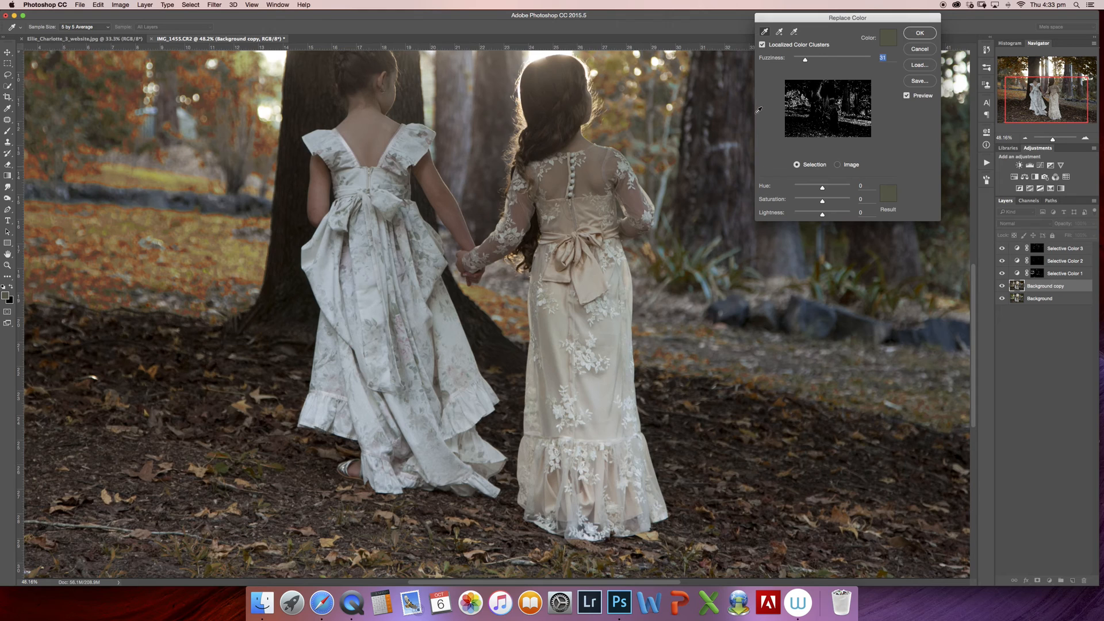
drag(805, 59, 799, 59)
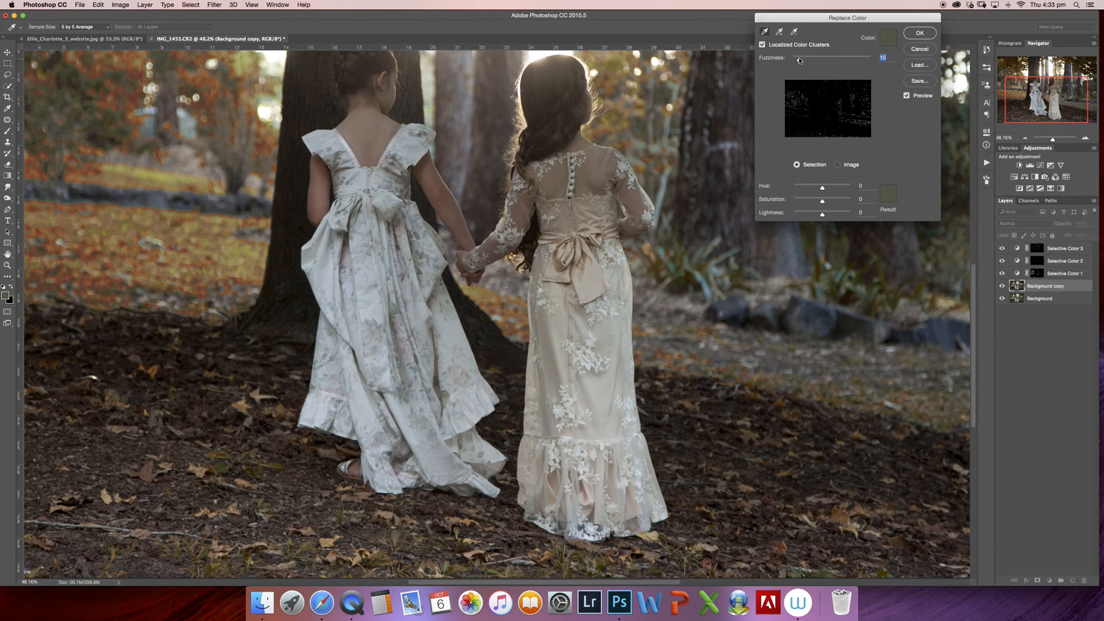
drag(821, 186, 819, 200)
click(919, 33)
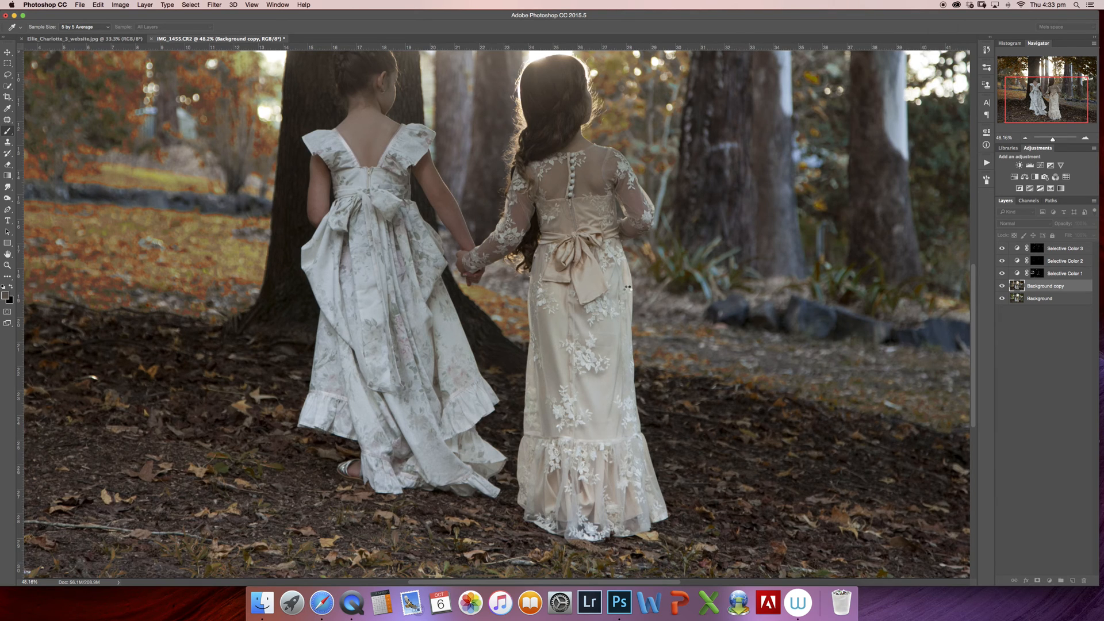
scroll(628, 289, down, 5)
scroll(628, 289, up, 1)
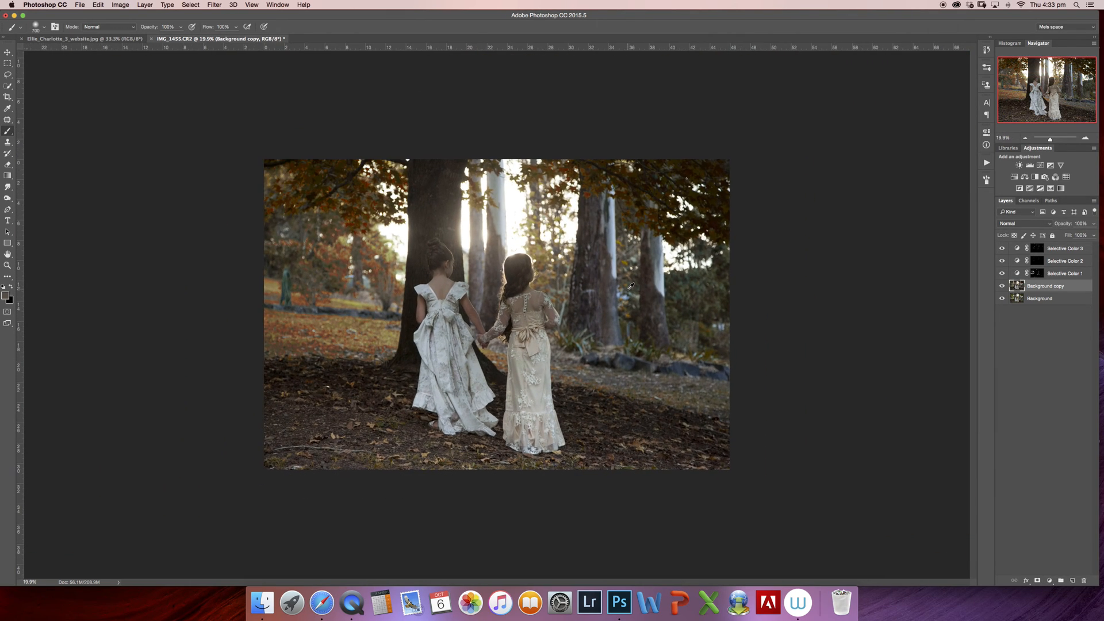
scroll(629, 286, up, 3)
scroll(629, 287, up, 2)
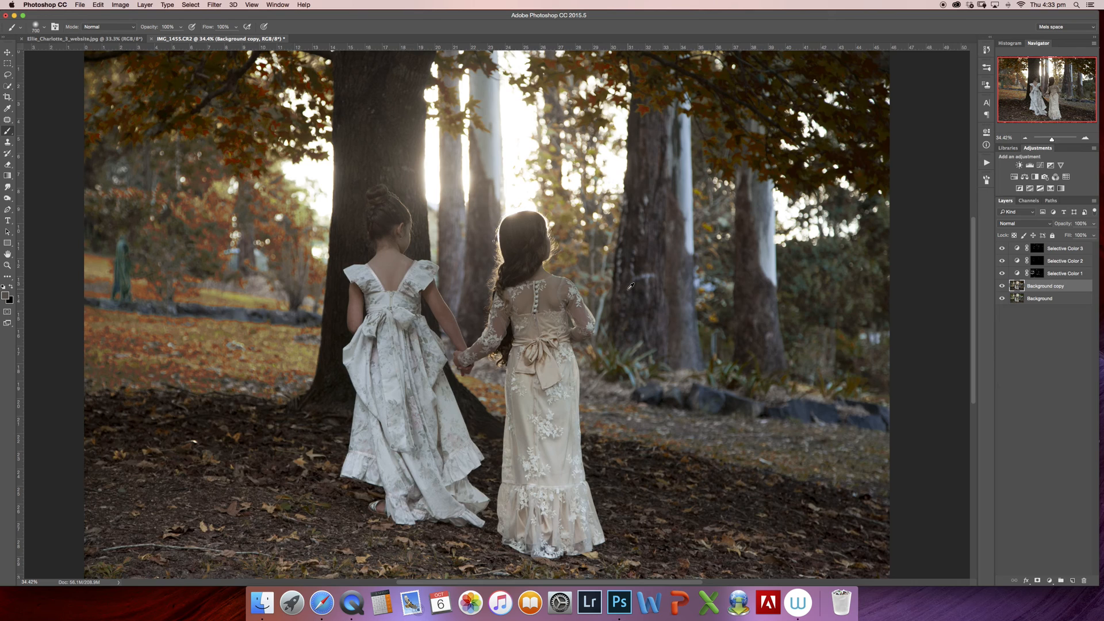
scroll(630, 286, down, 1)
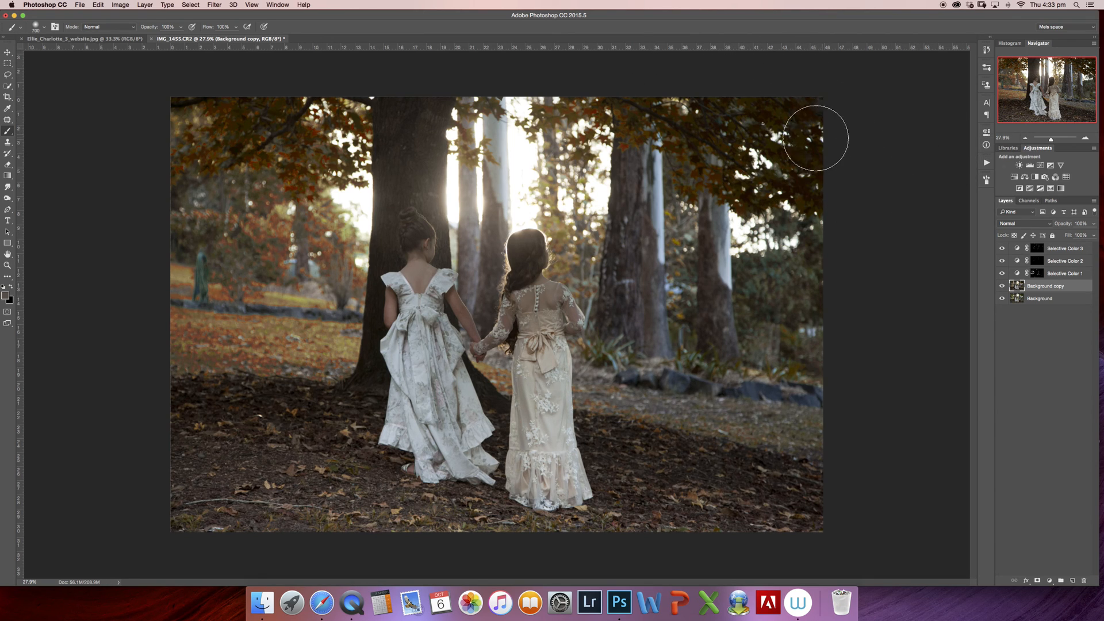
Switch to the finished Ellie_Charlotte_3_website.jpg image for comparison
click(103, 40)
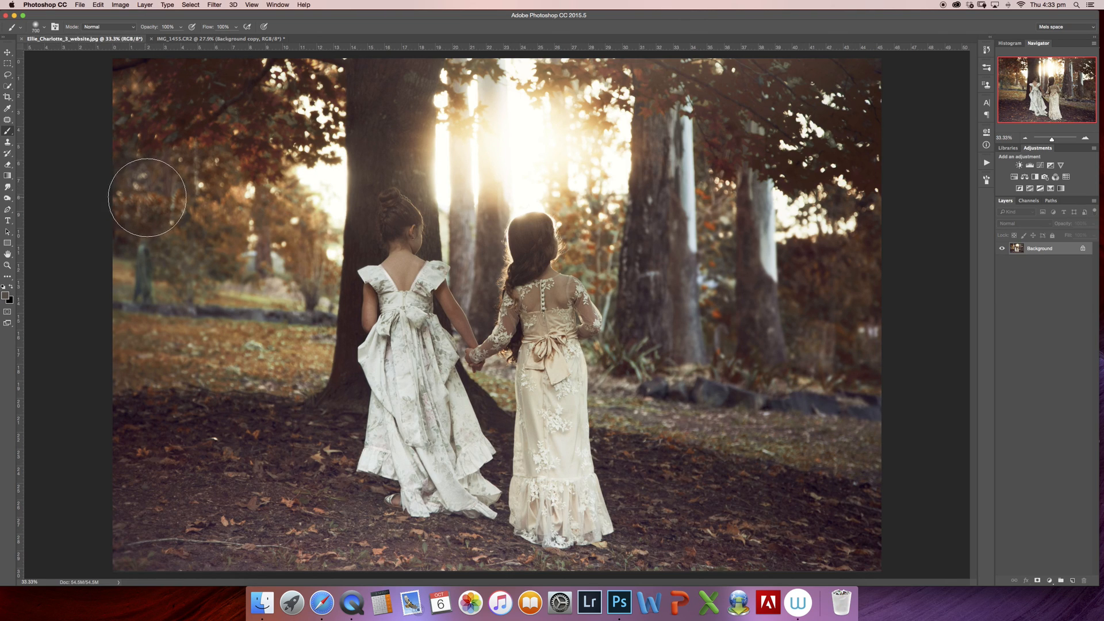